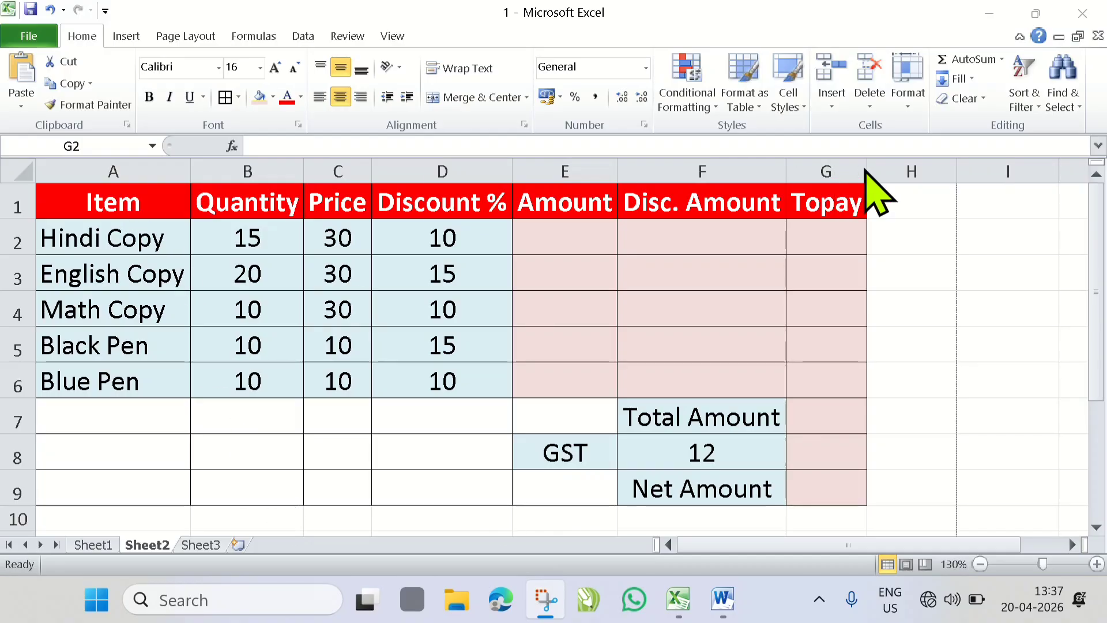
- Look over the compact bill layout on Sheet3 and return to Sheet2
click(197, 545)
click(198, 545)
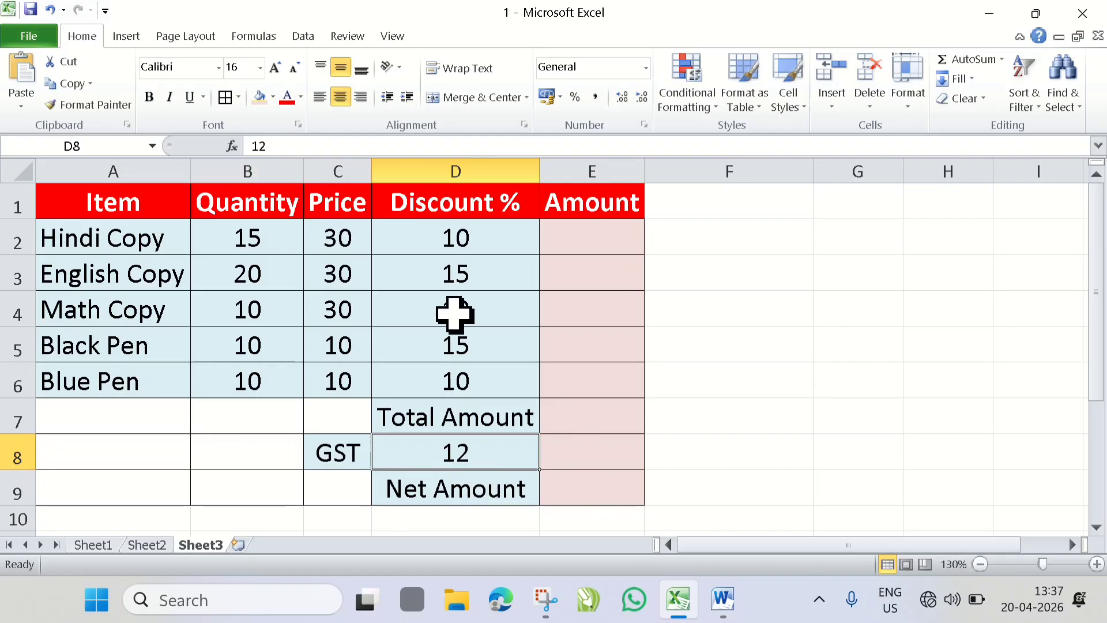
click(146, 544)
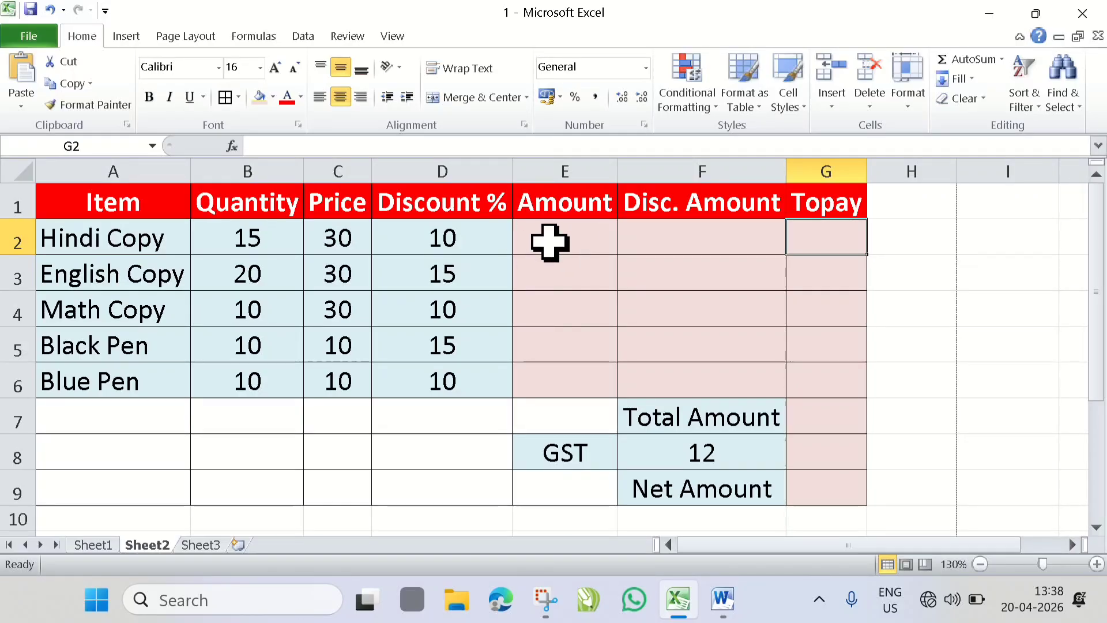
- Enter the formula =b2*c2 in cell E2 to calculate the Hindi Copy amount from quantity and price
click(549, 242)
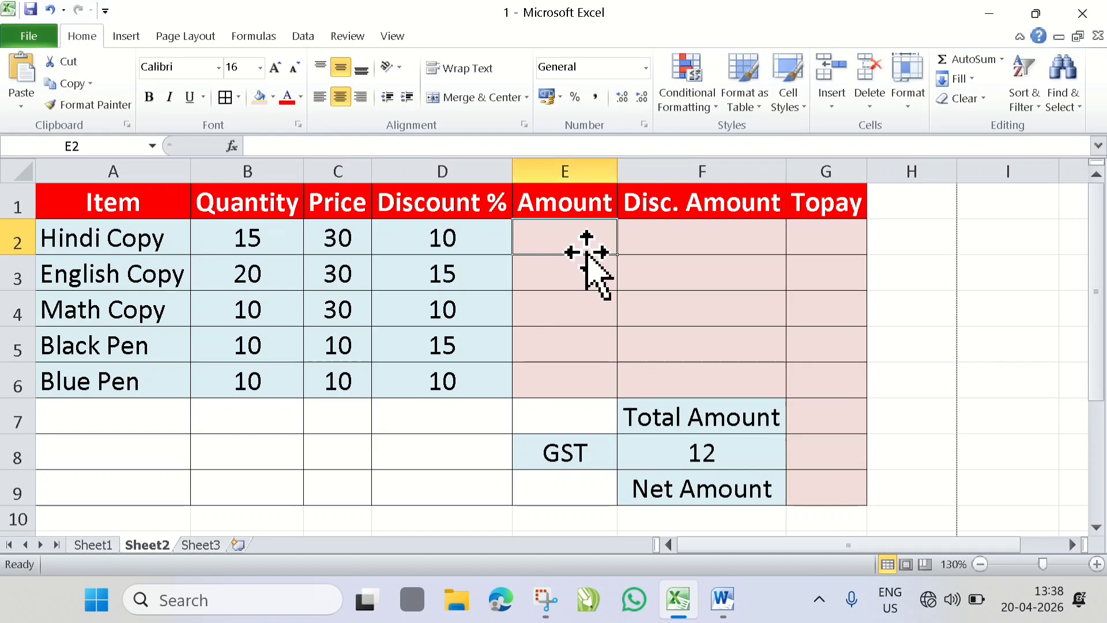
click(257, 241)
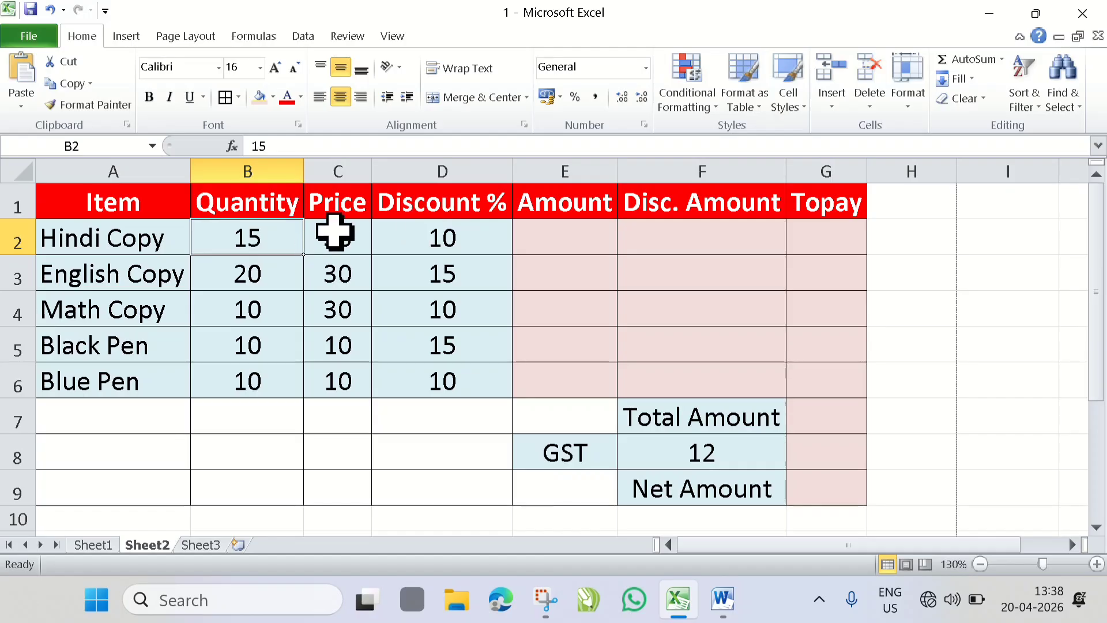
click(340, 239)
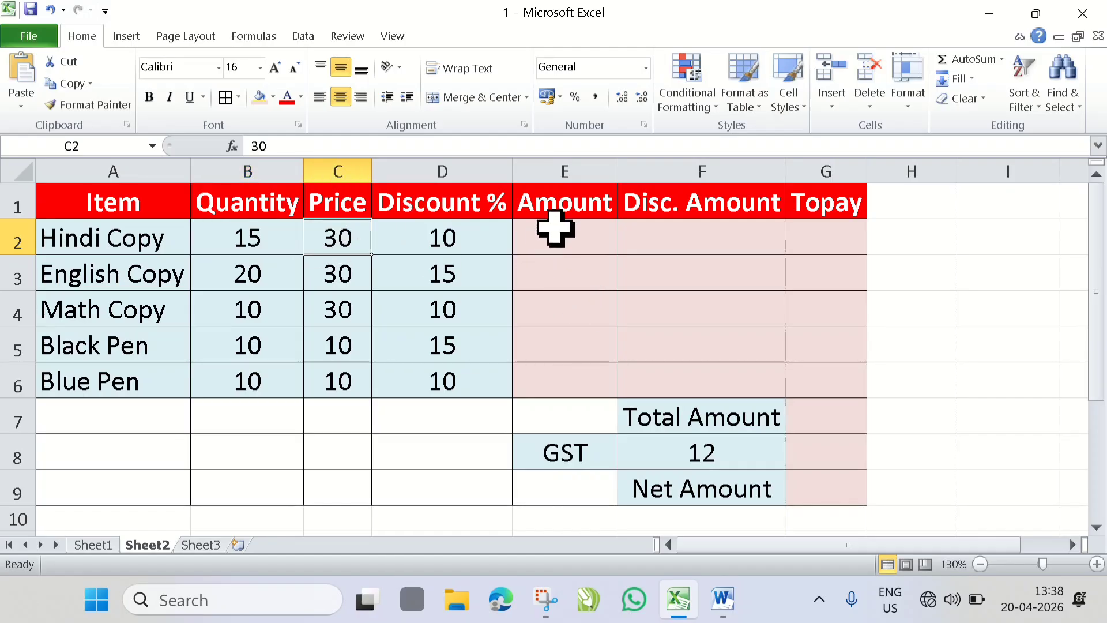
click(542, 244)
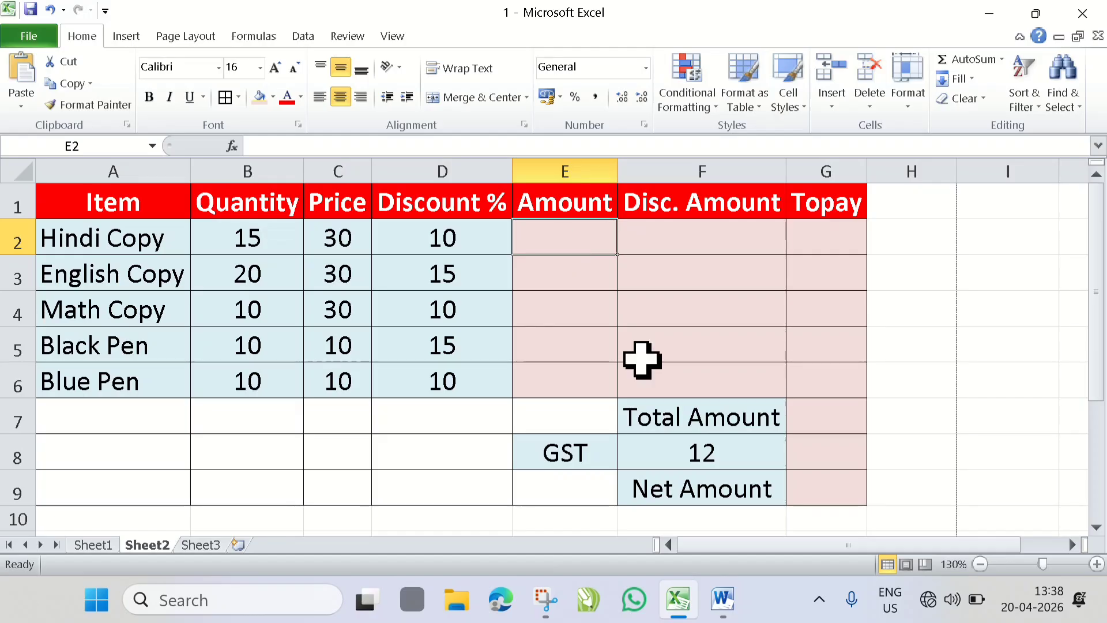
text(=)
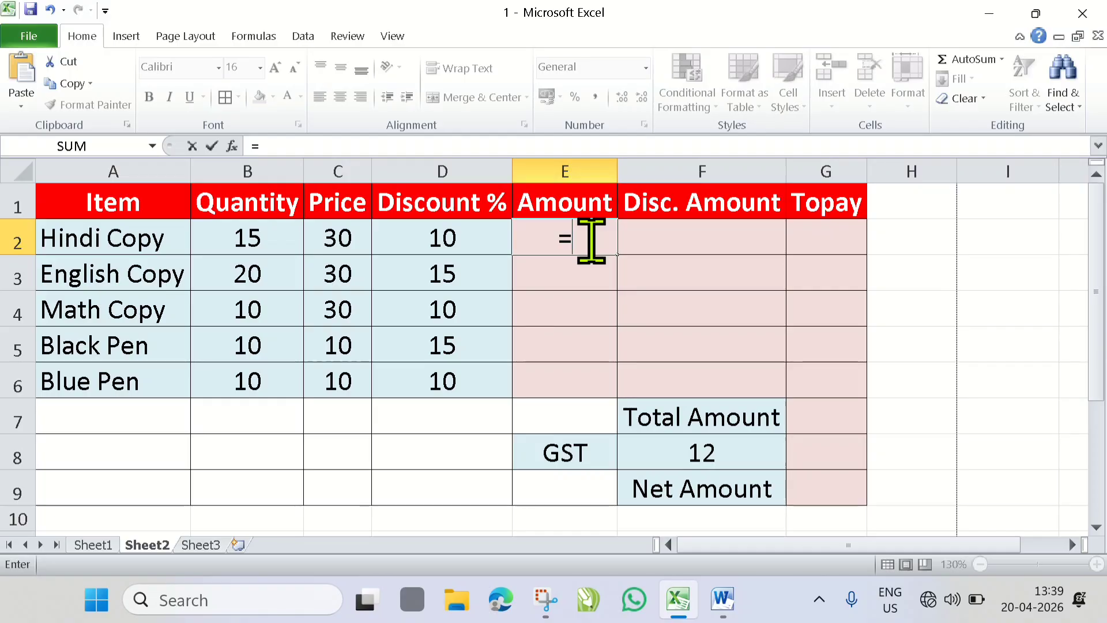
text(b2)
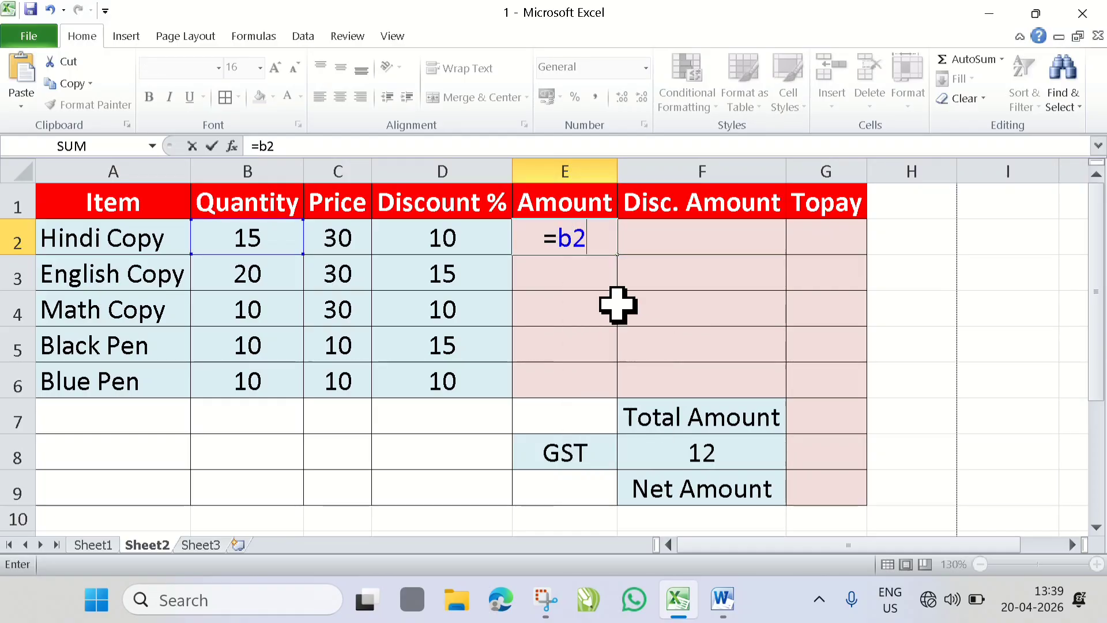
text(*)
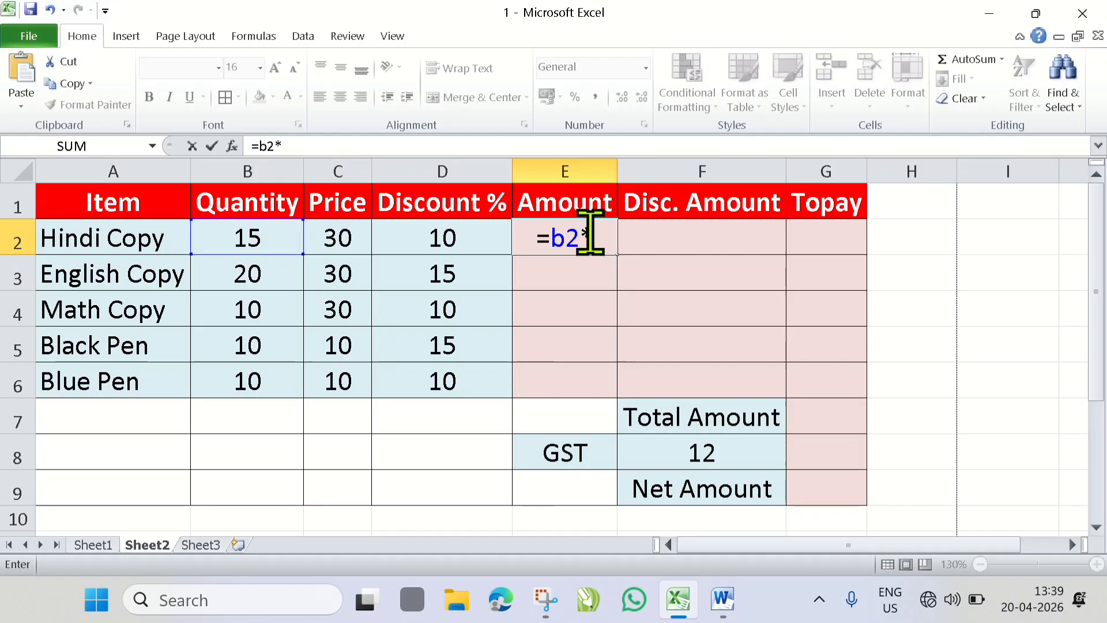
drag(587, 238, 606, 236)
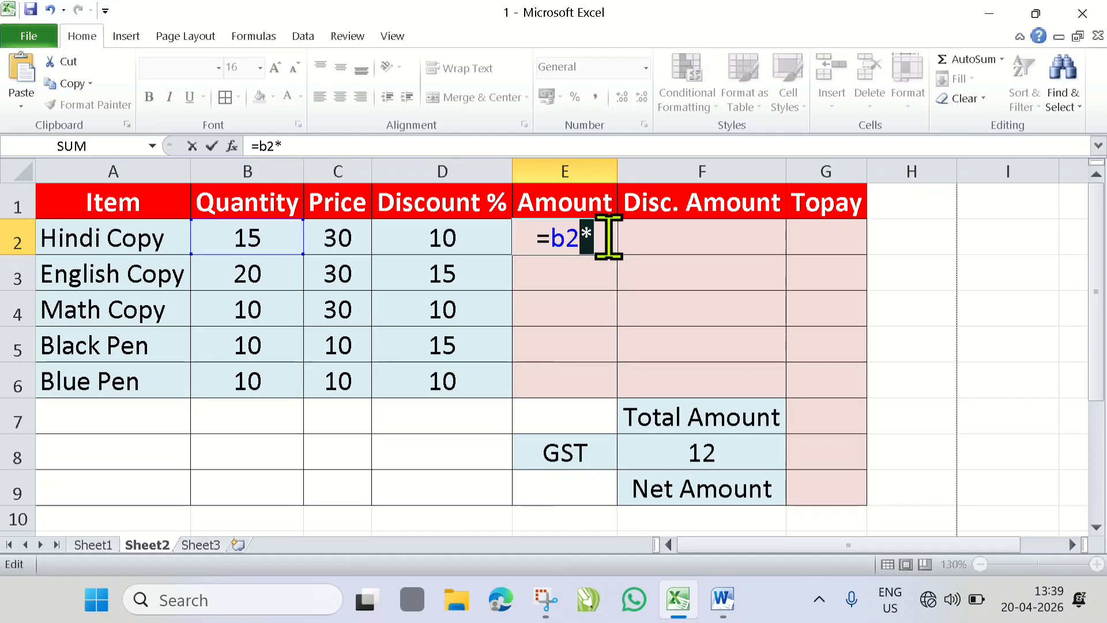
click(601, 236)
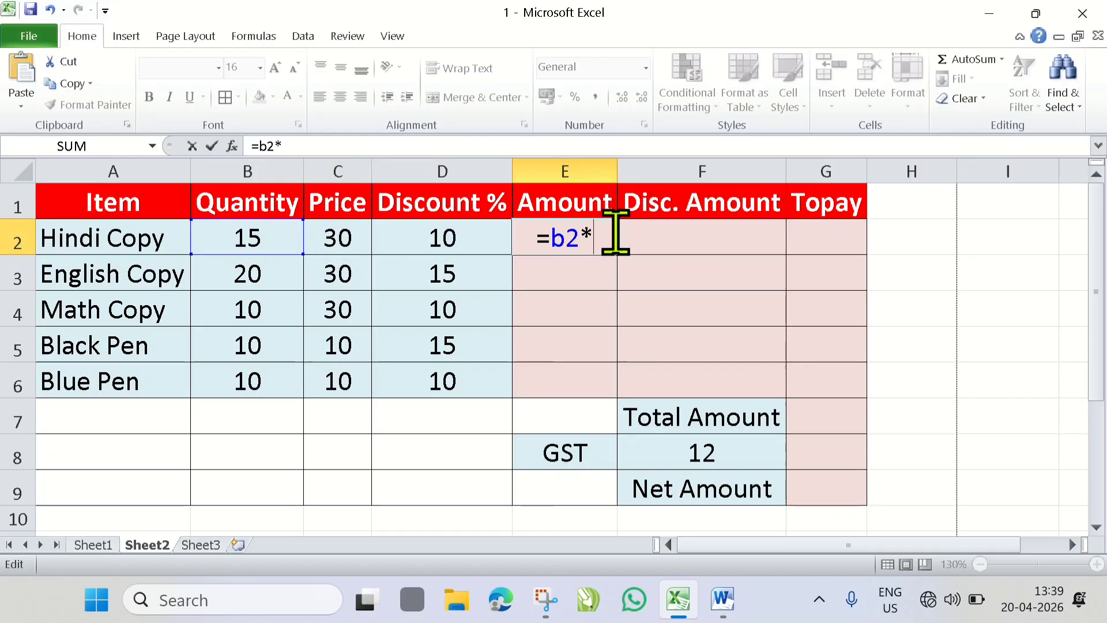
text(c)
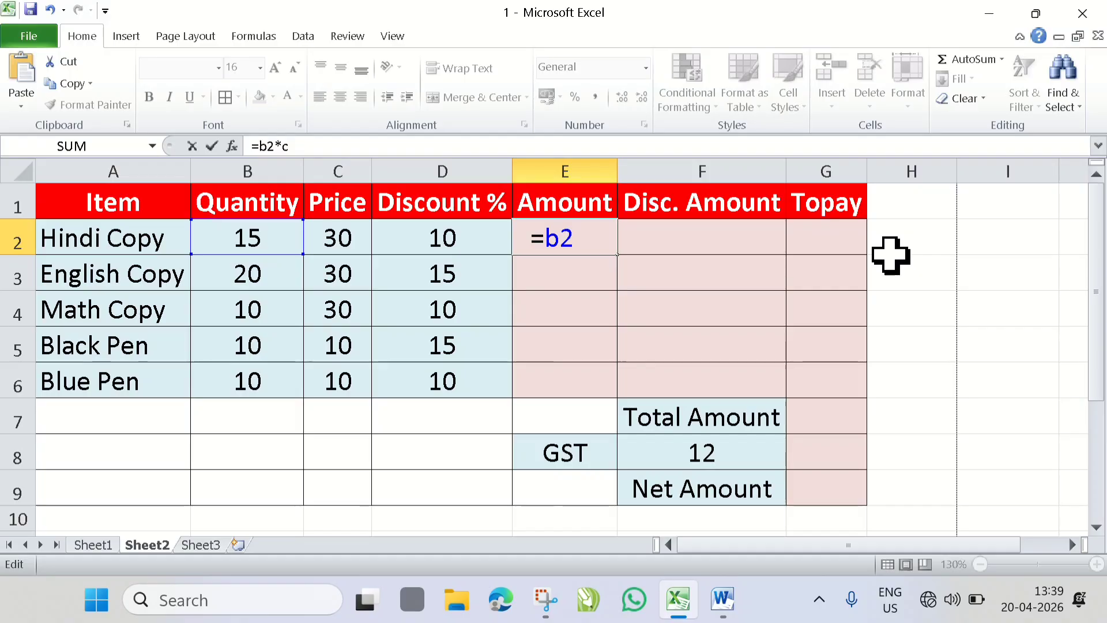
text(2)
key(Return)
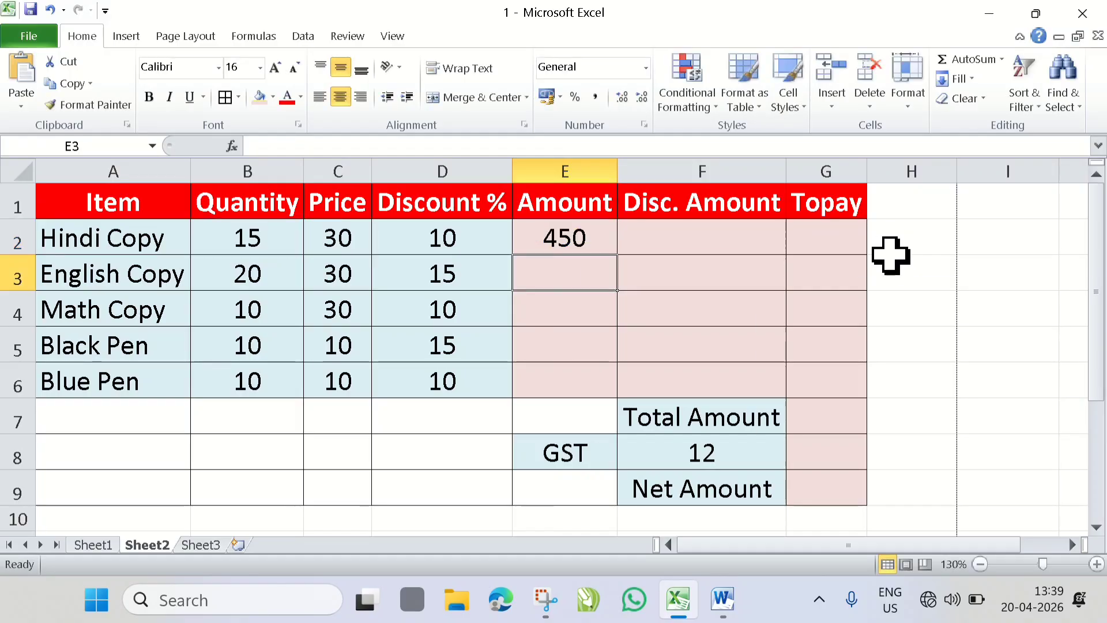
- Fill the Amount formula from E2 down through E6 for the remaining items
click(573, 241)
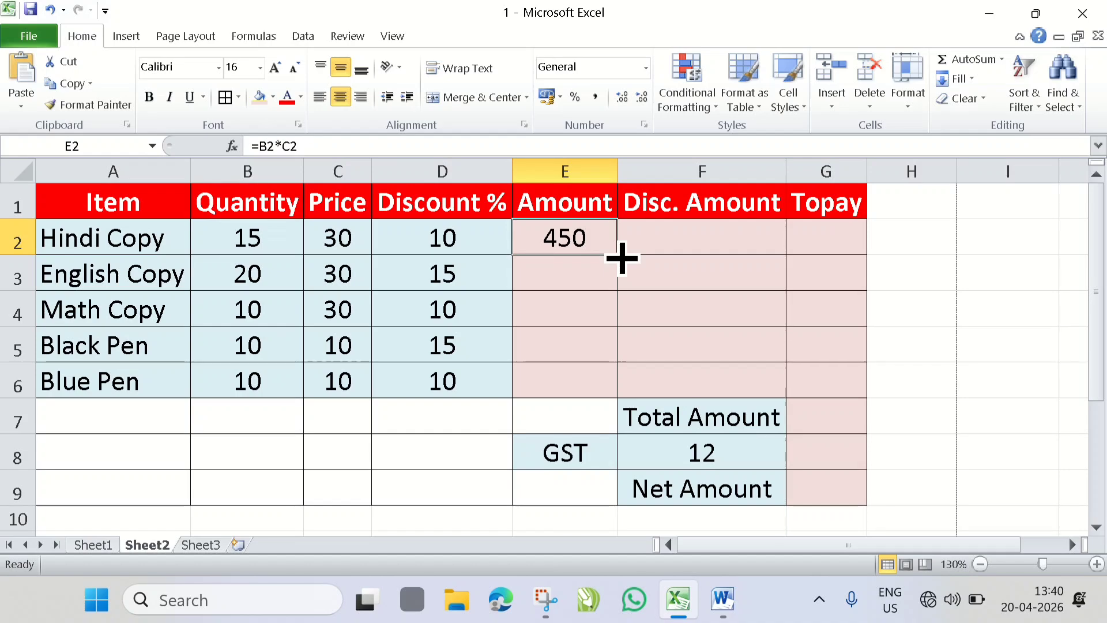
drag(621, 257, 607, 399)
click(573, 237)
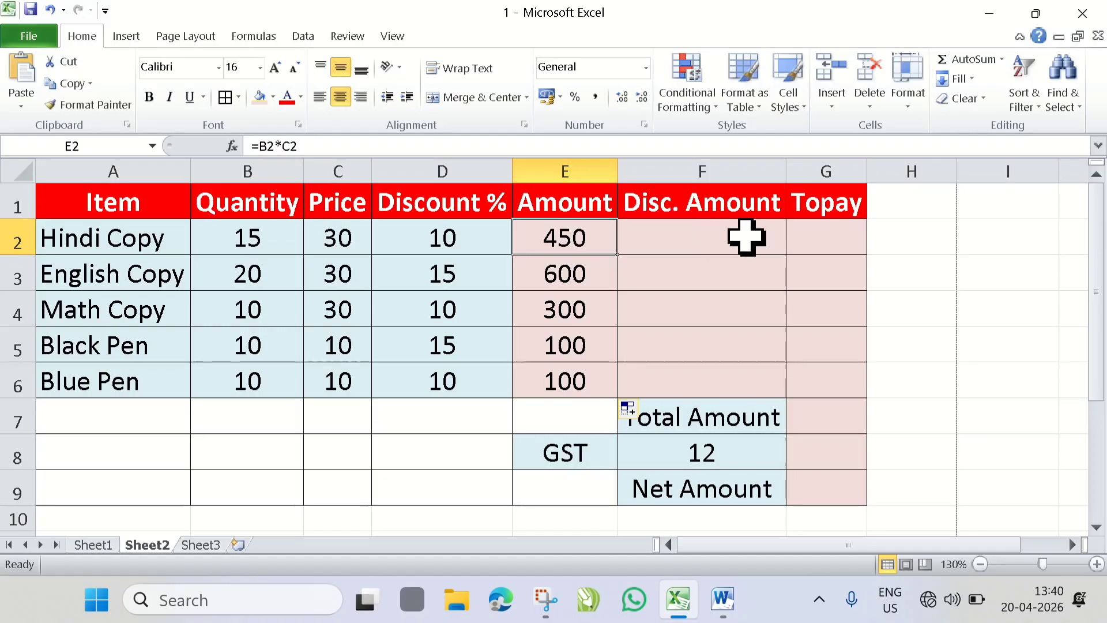
- Select cell F2, then switch to the Word document and examine the Dis. Amount formula
click(710, 239)
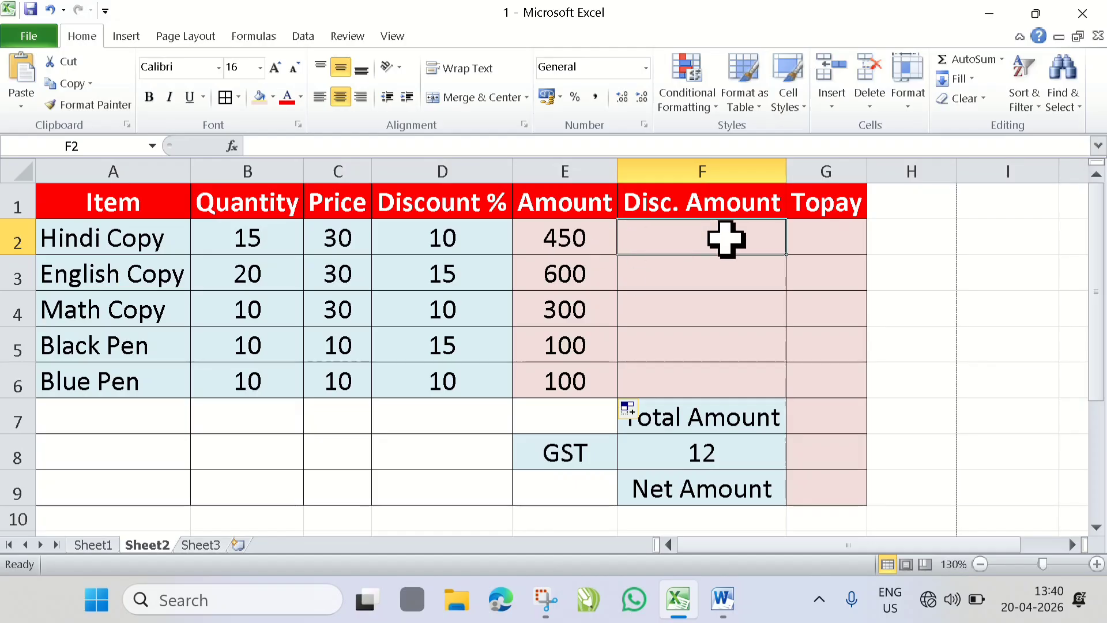
click(720, 605)
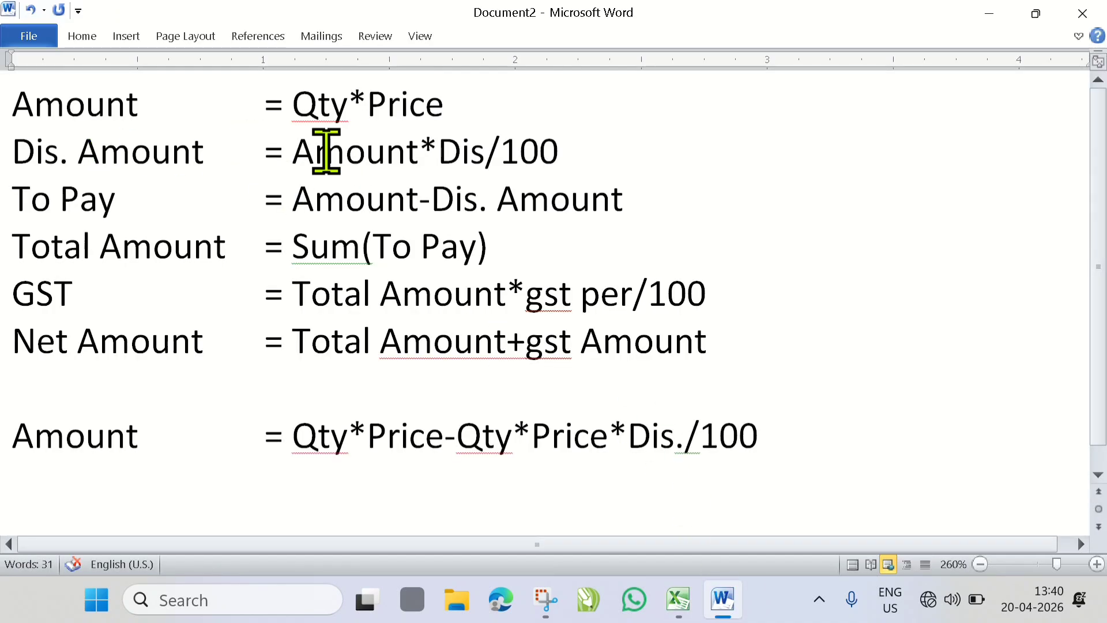
drag(33, 136, 220, 140)
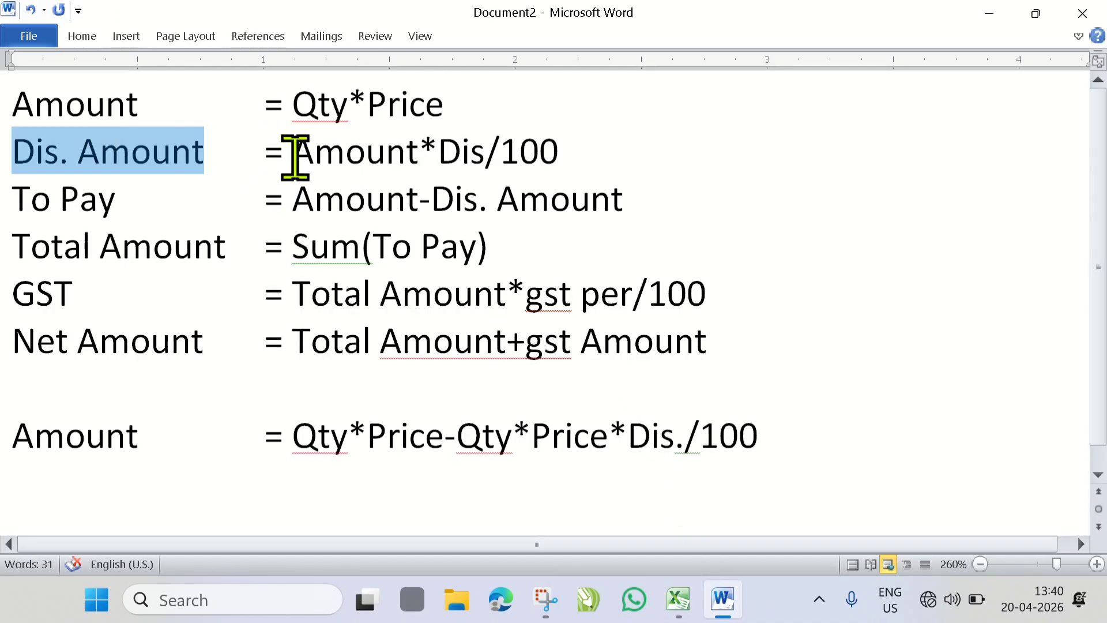
drag(295, 151, 538, 155)
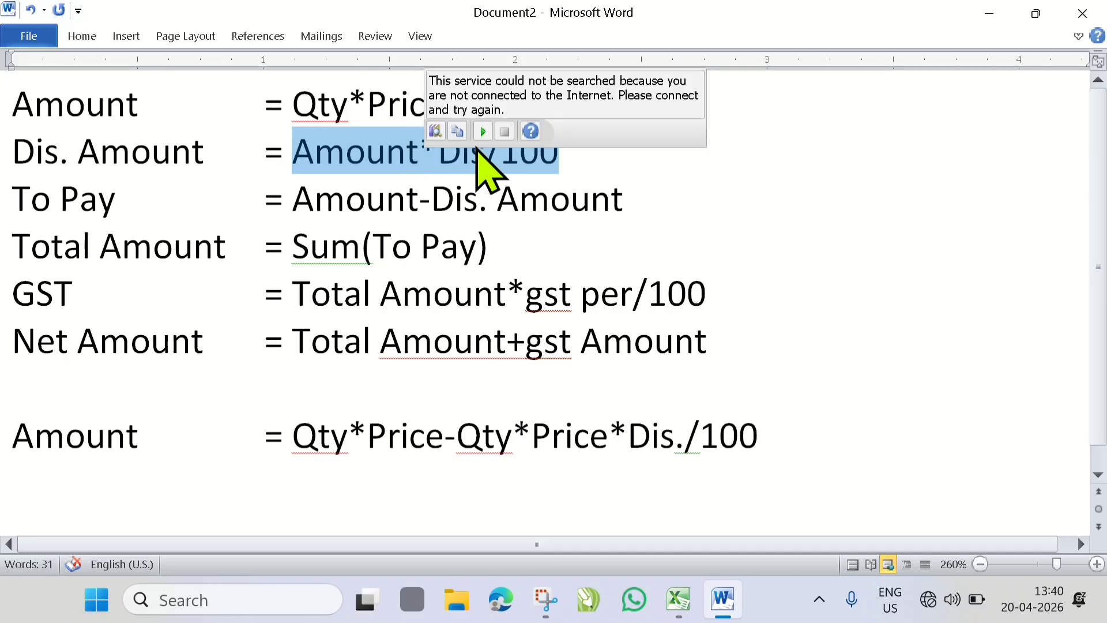
click(487, 153)
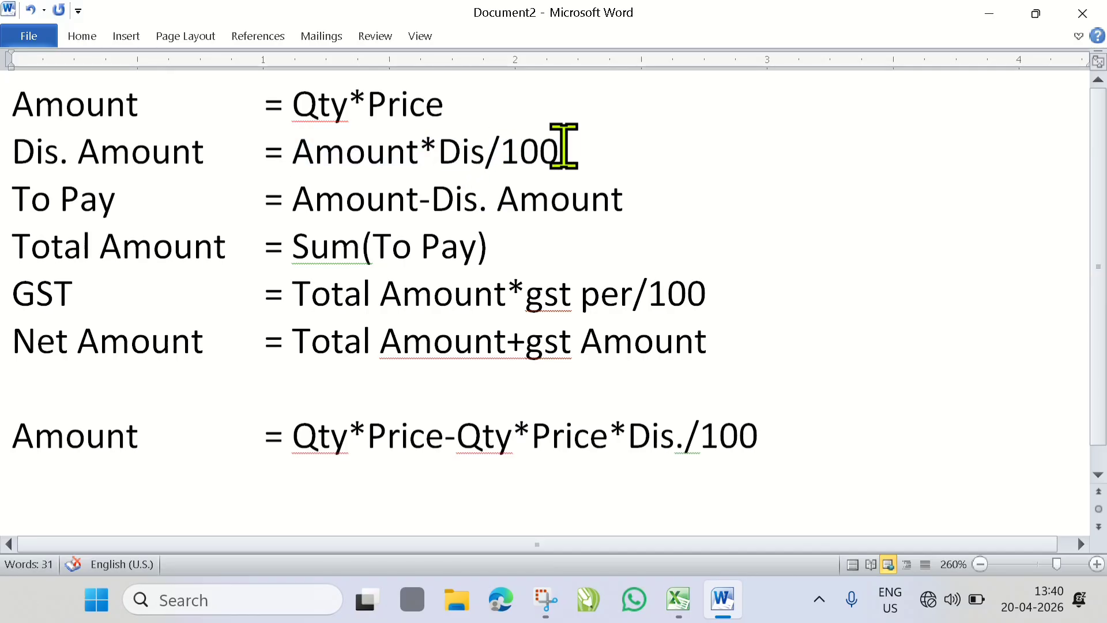
- Switch back to Excel and enter the formula =e2*d2/100 in cell F2 for the Hindi Copy discount amount
click(679, 598)
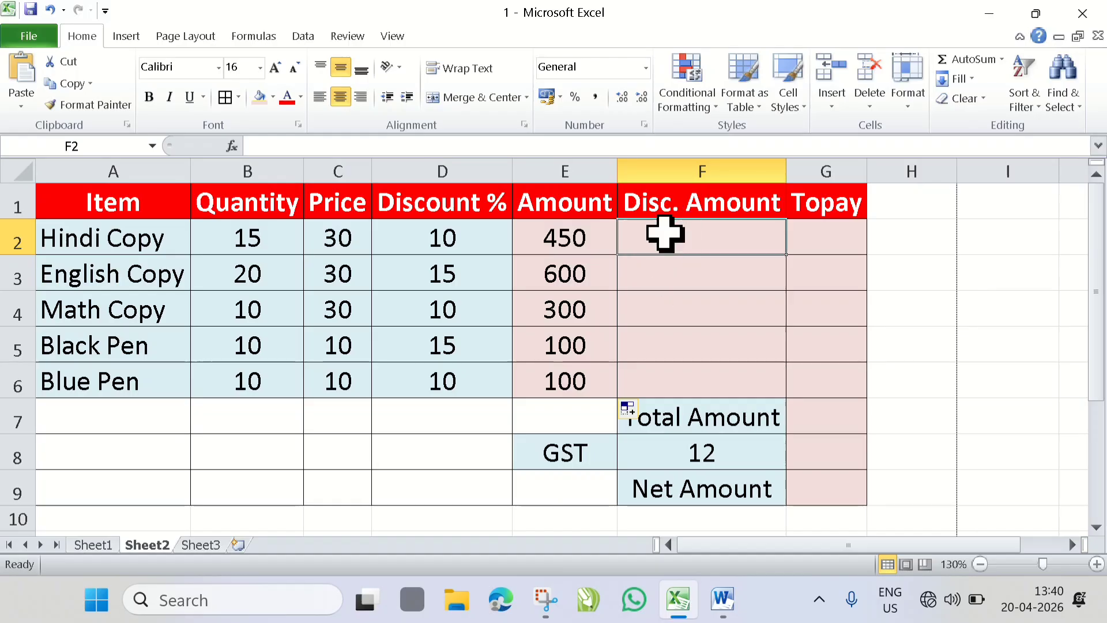
text(=)
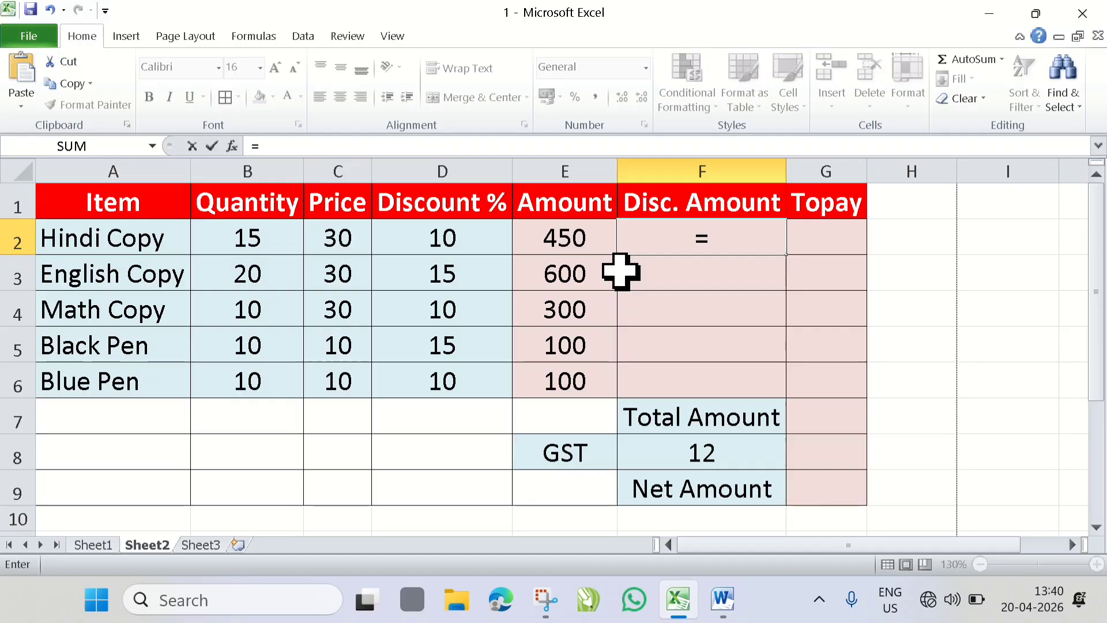
text(e)
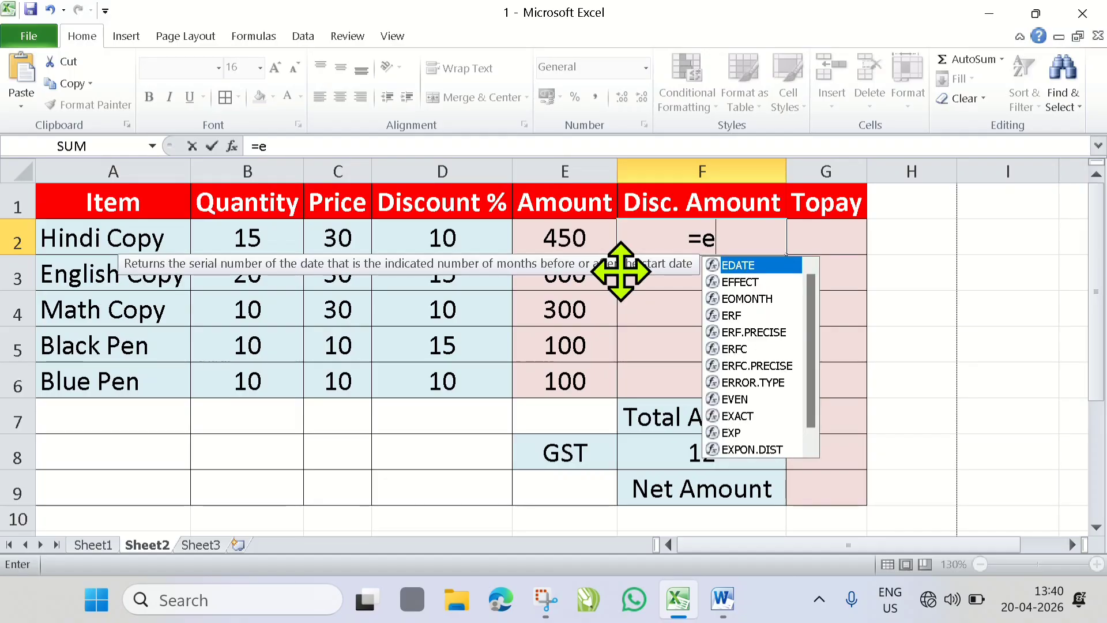
text(2*)
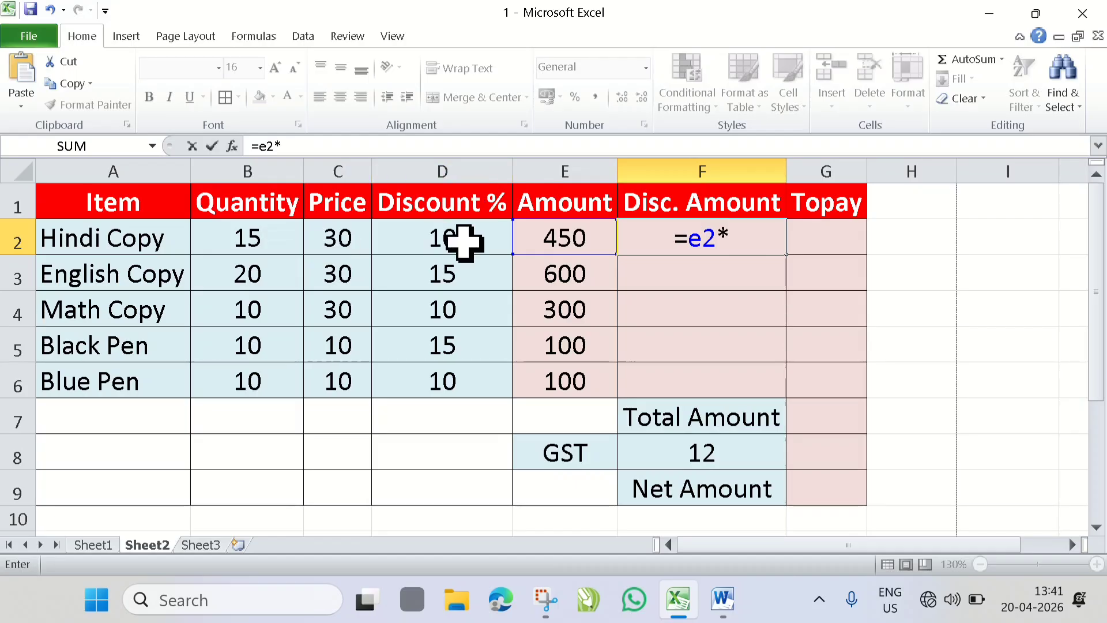
text(d)
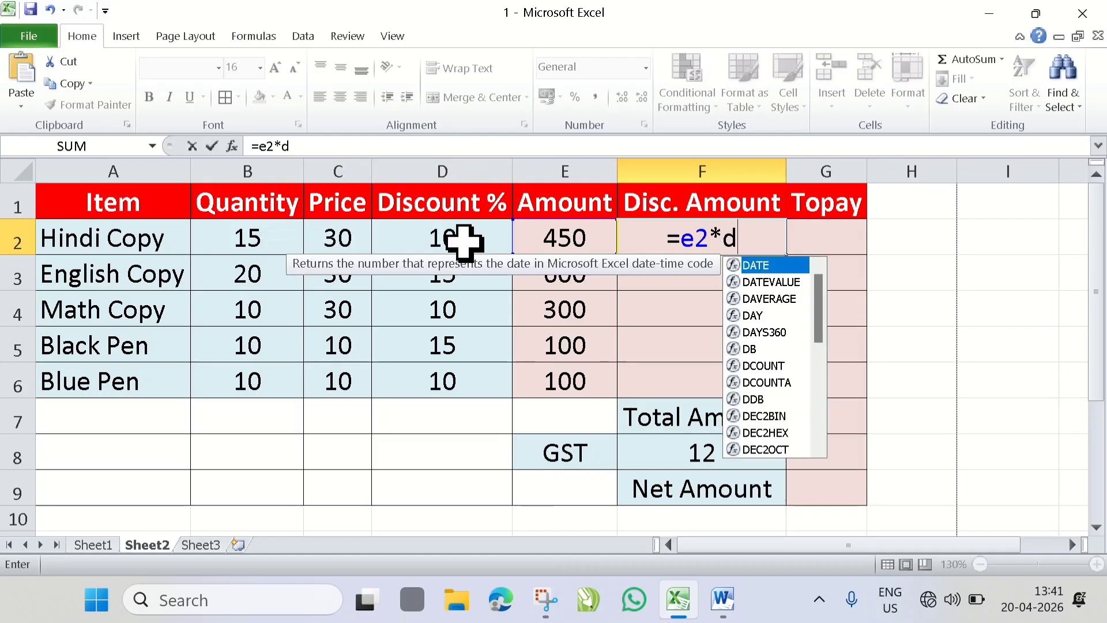
text(2/)
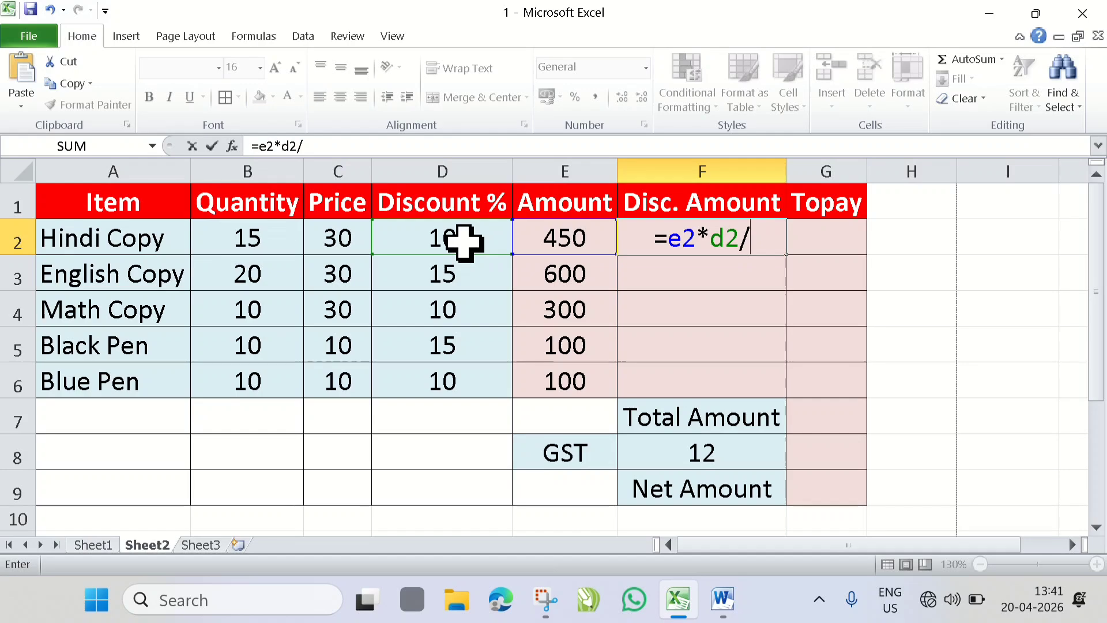
text(100)
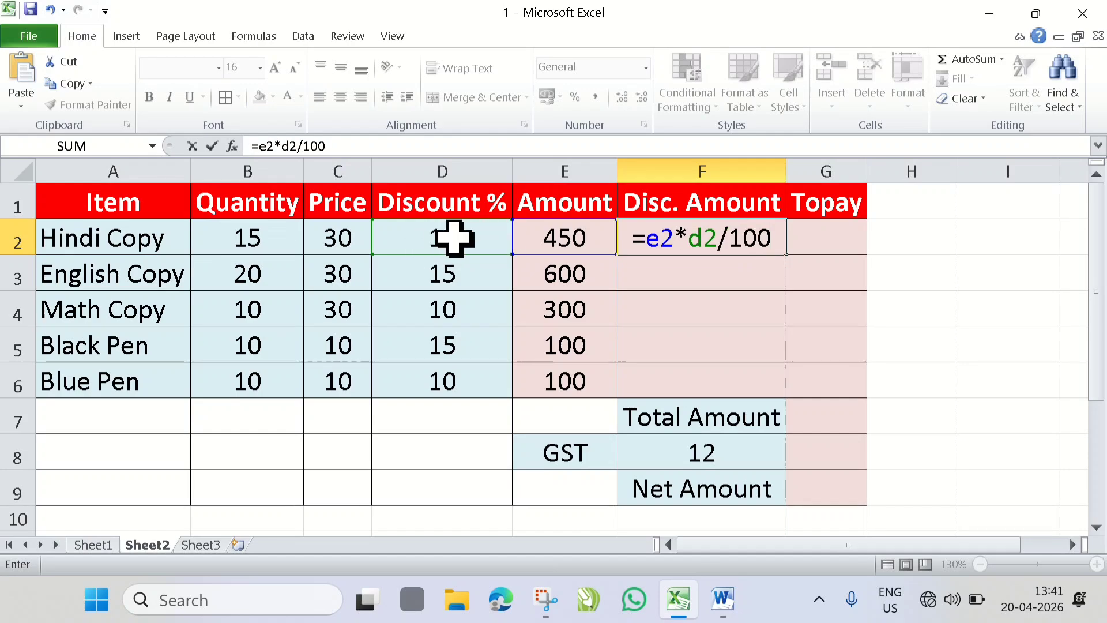
key(Return)
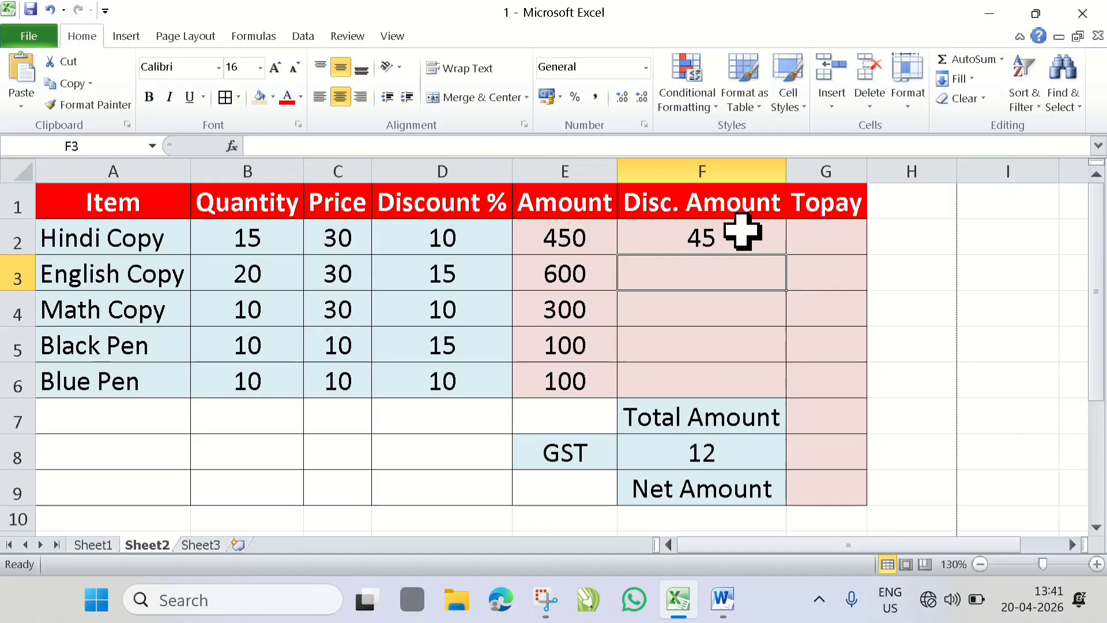
- Fill the Disc. Amount formula from F2 down through F6 for the remaining items
click(700, 240)
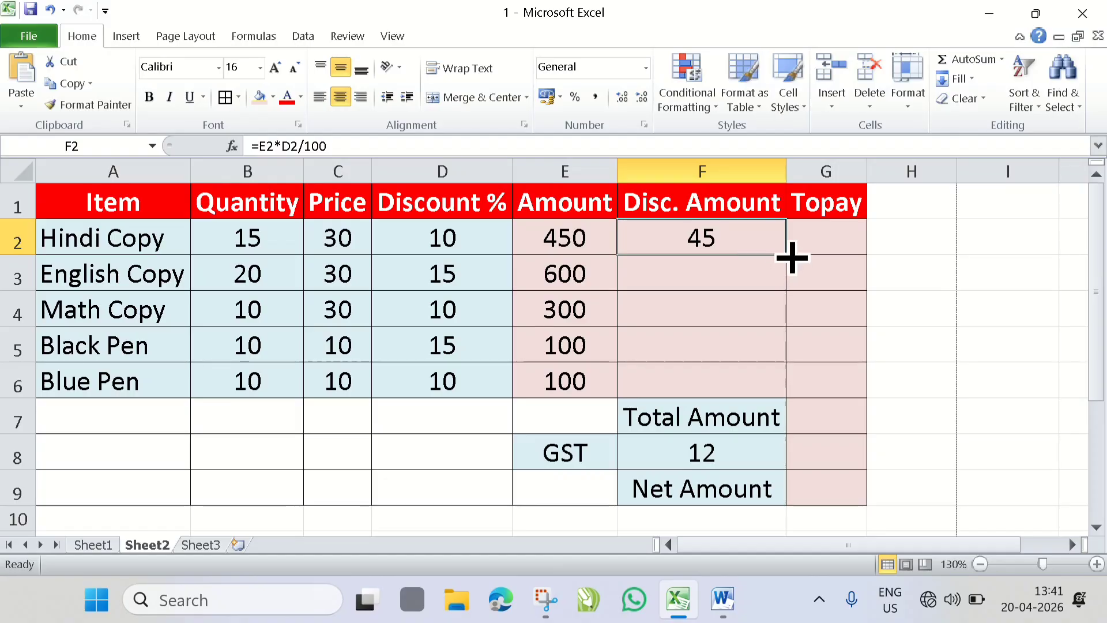
drag(792, 257, 771, 239)
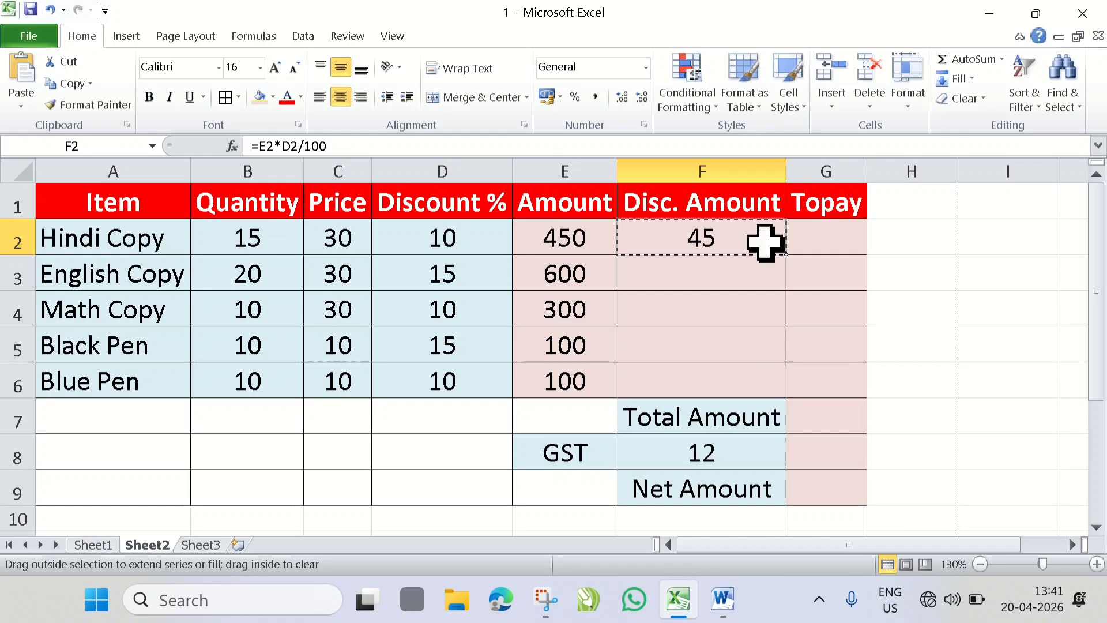
double_click(785, 255)
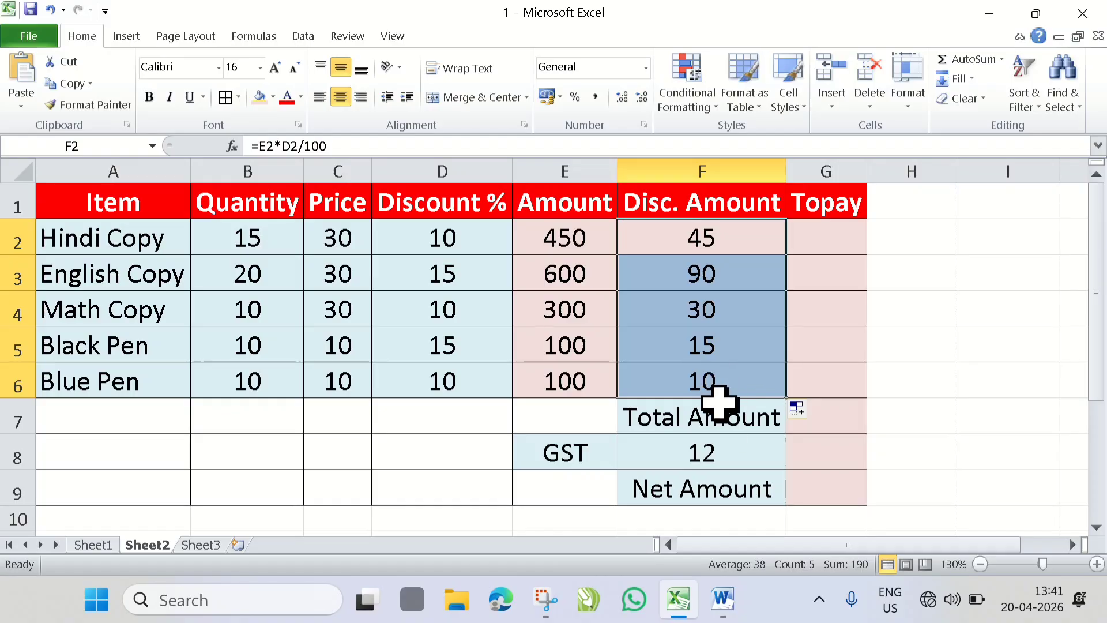
- Select cell G2, then switch to the Word document and examine both terms of the To Pay formula
click(818, 234)
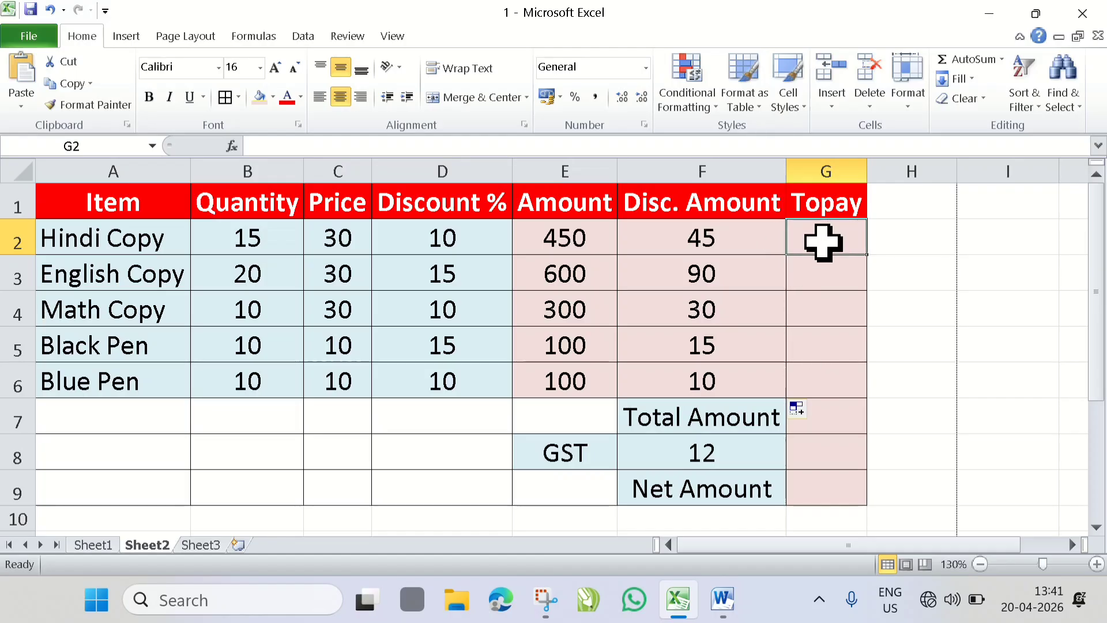
click(720, 598)
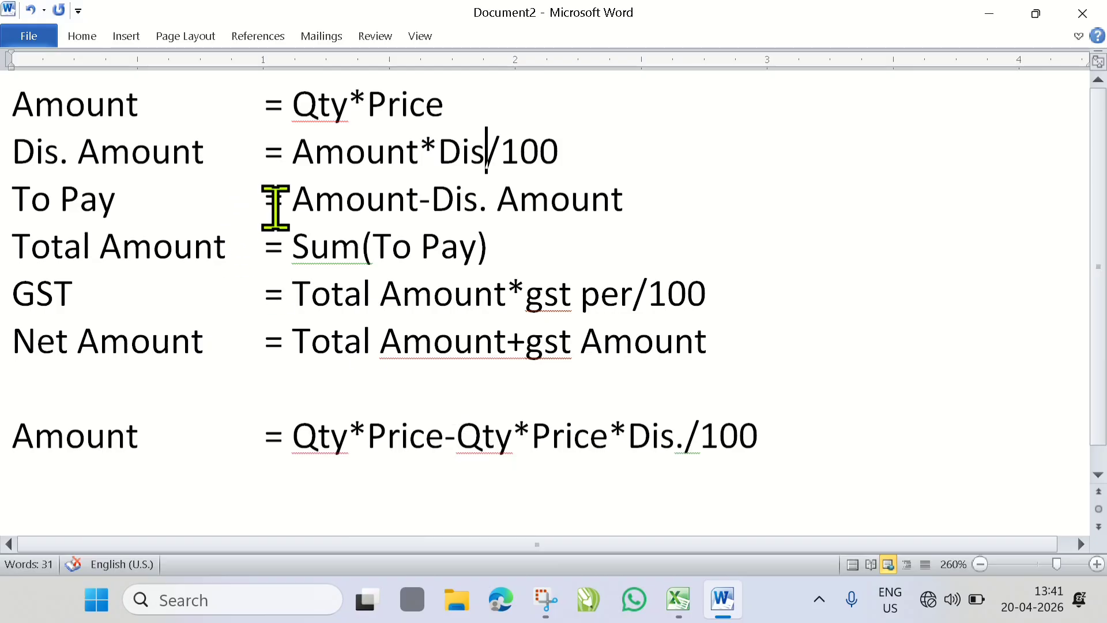
drag(295, 199, 426, 193)
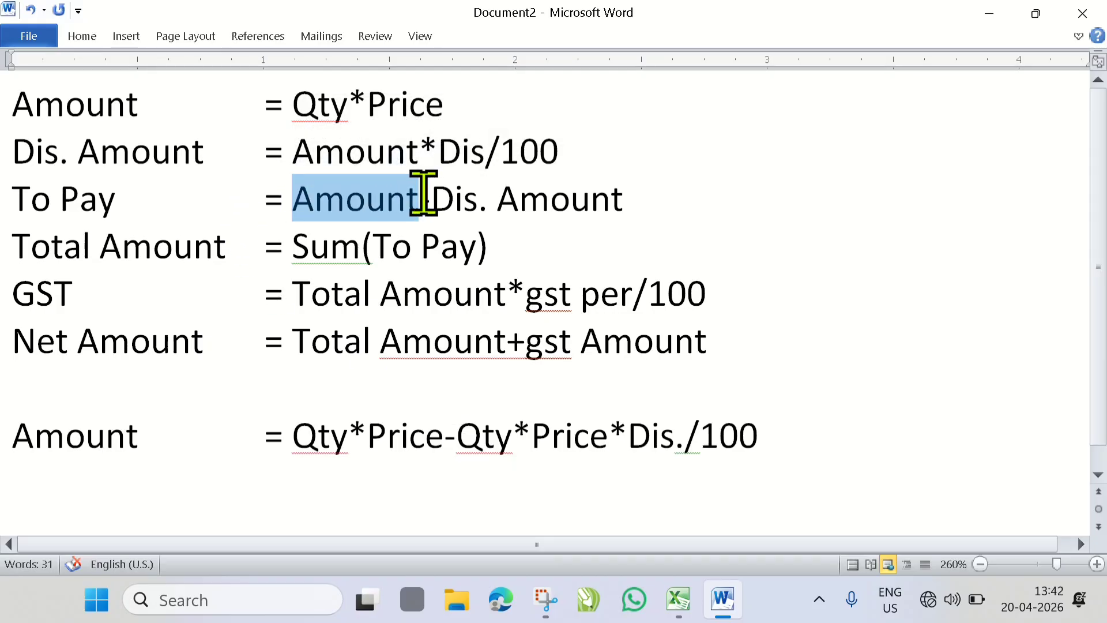
drag(433, 196, 601, 196)
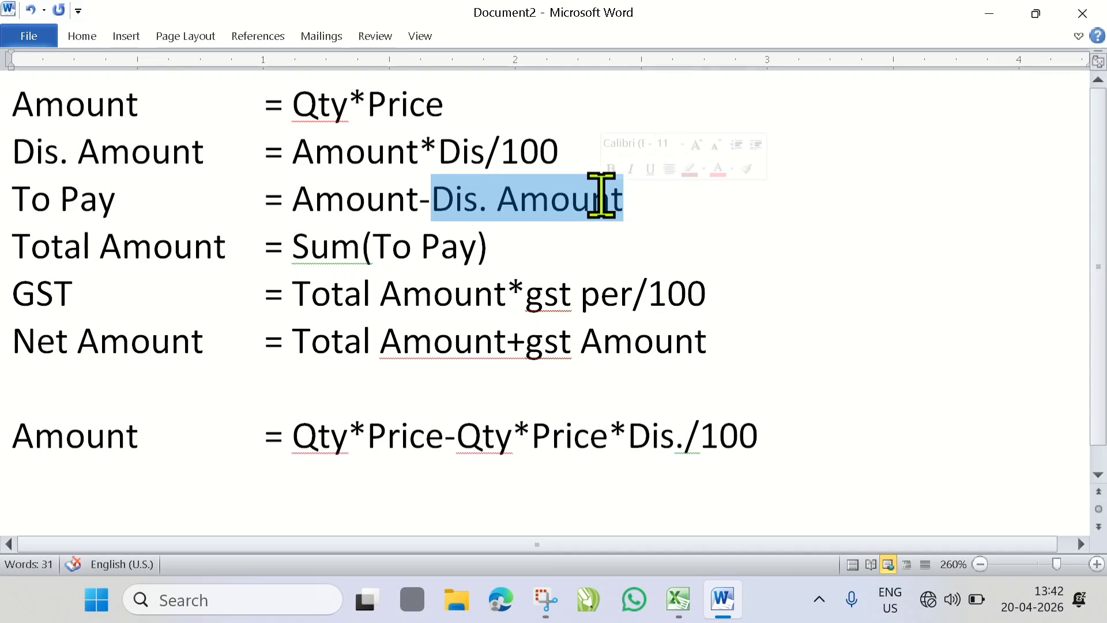
- Switch back to Excel and enter the formula =E2-F2 in cell G2 for the Hindi Copy to-pay amount
click(722, 598)
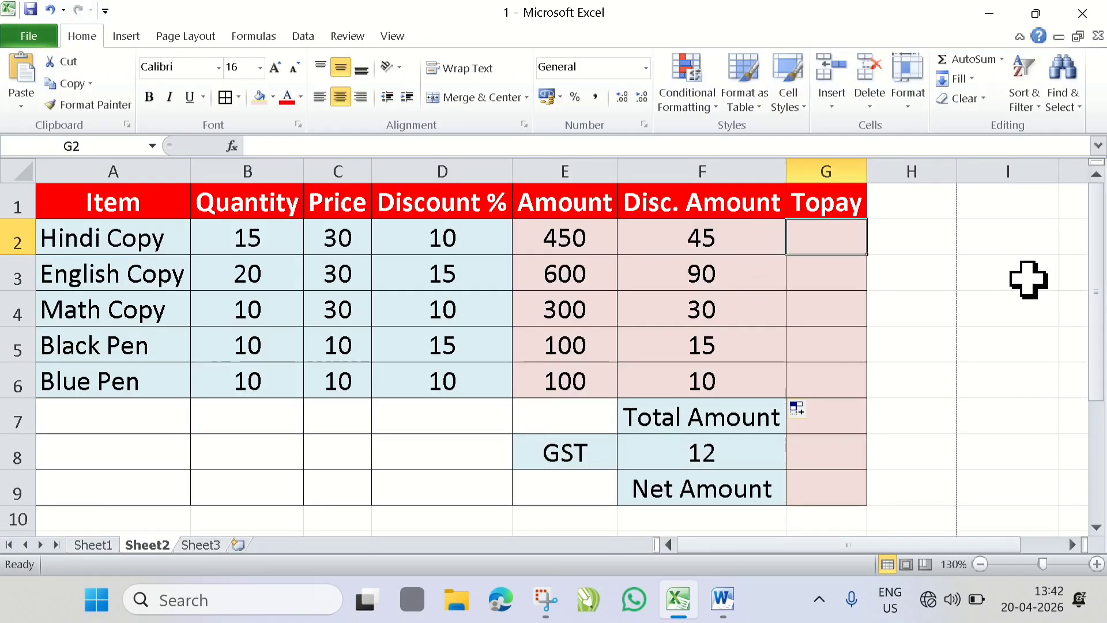
text(=)
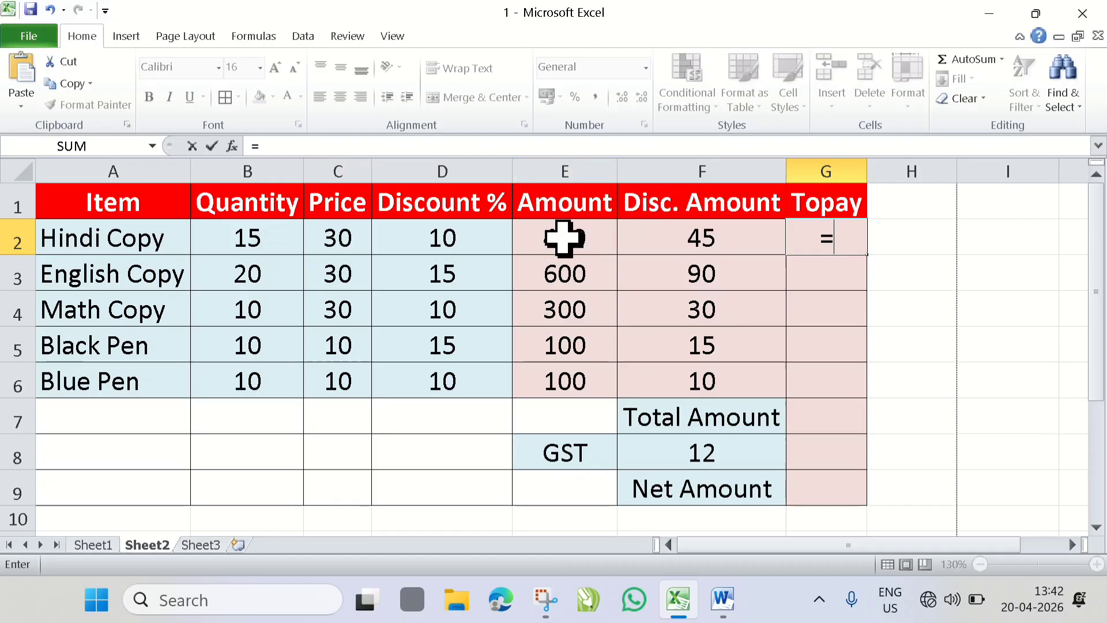
click(564, 238)
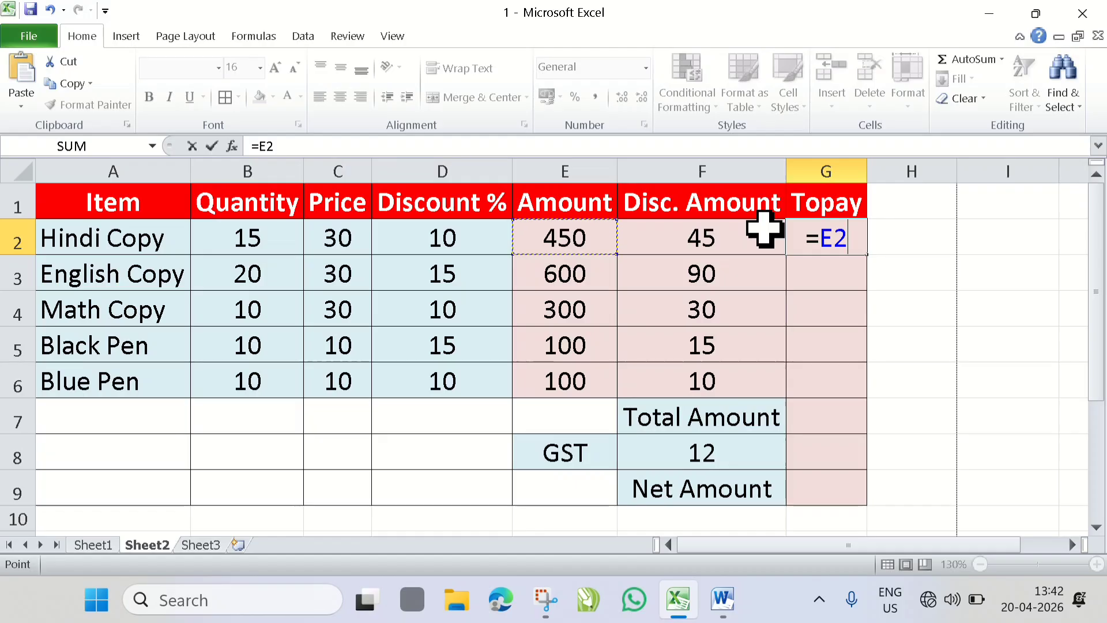
text(-)
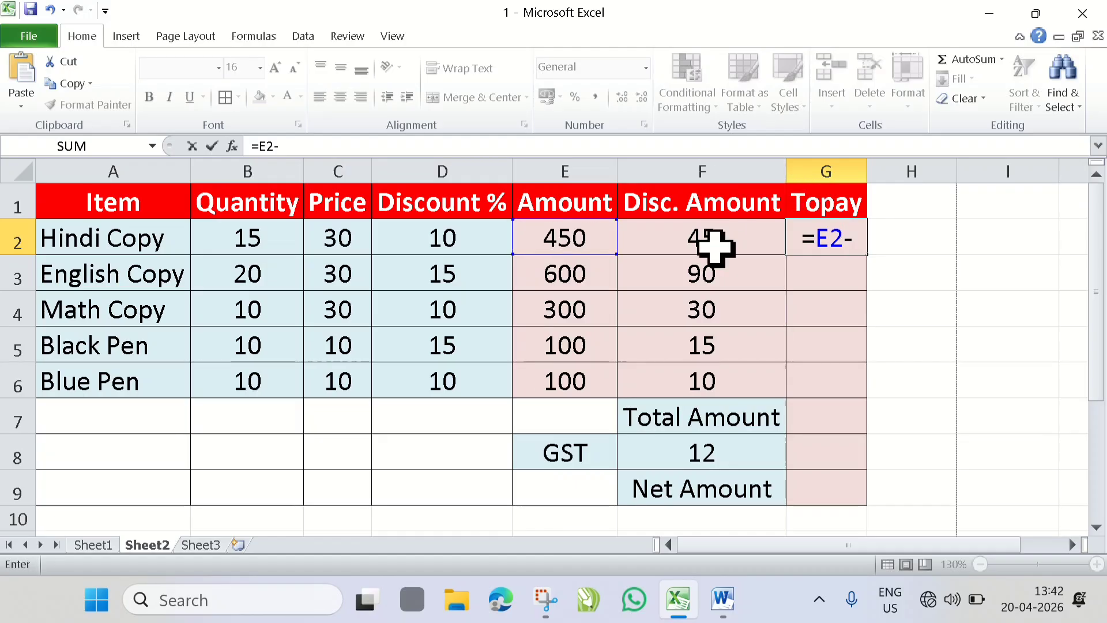
click(713, 243)
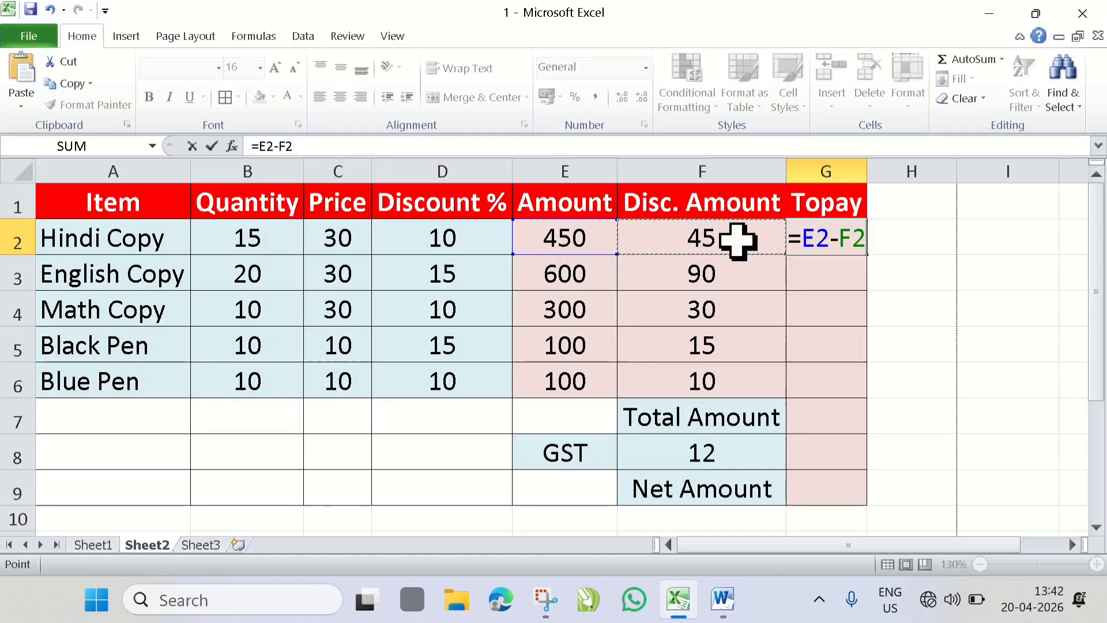
key(Return)
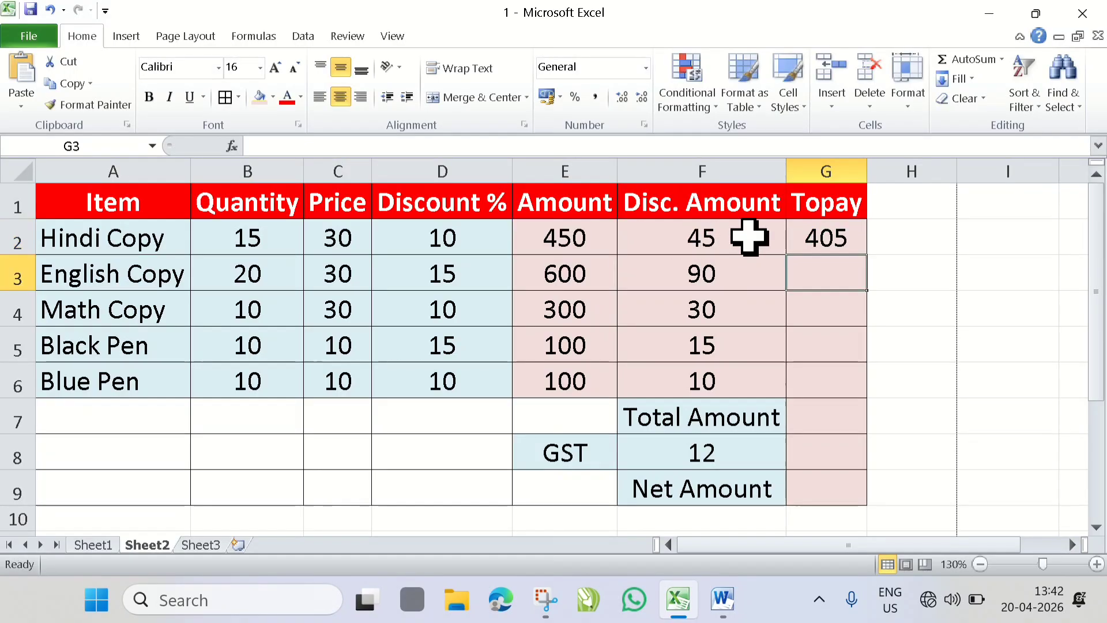
- Fill the Topay formula from G2 down through G6 for the remaining items
click(535, 239)
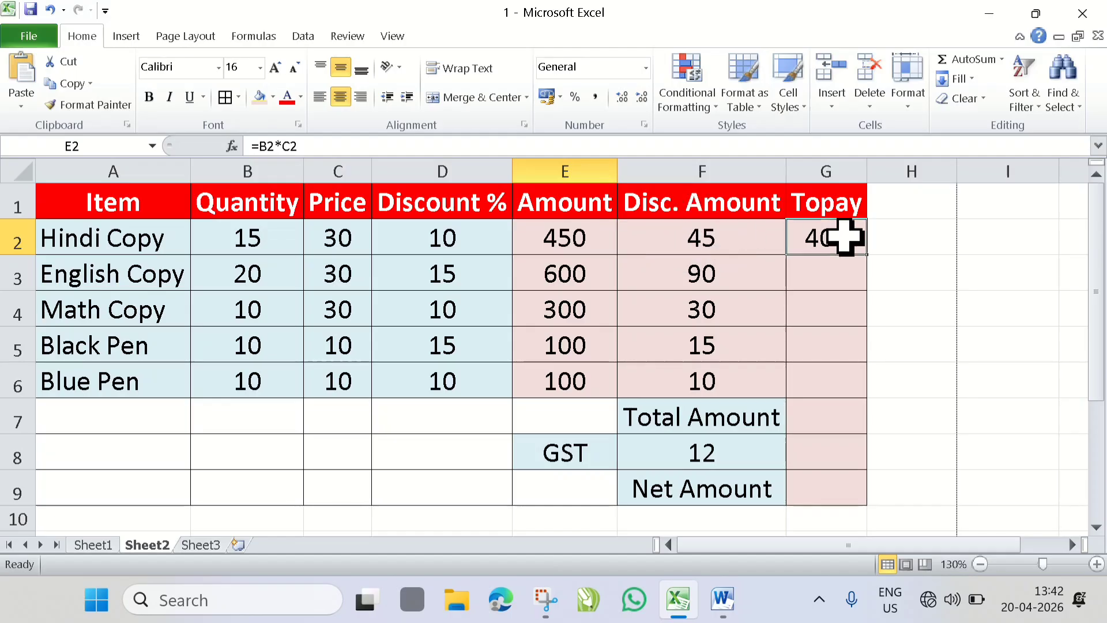
click(842, 236)
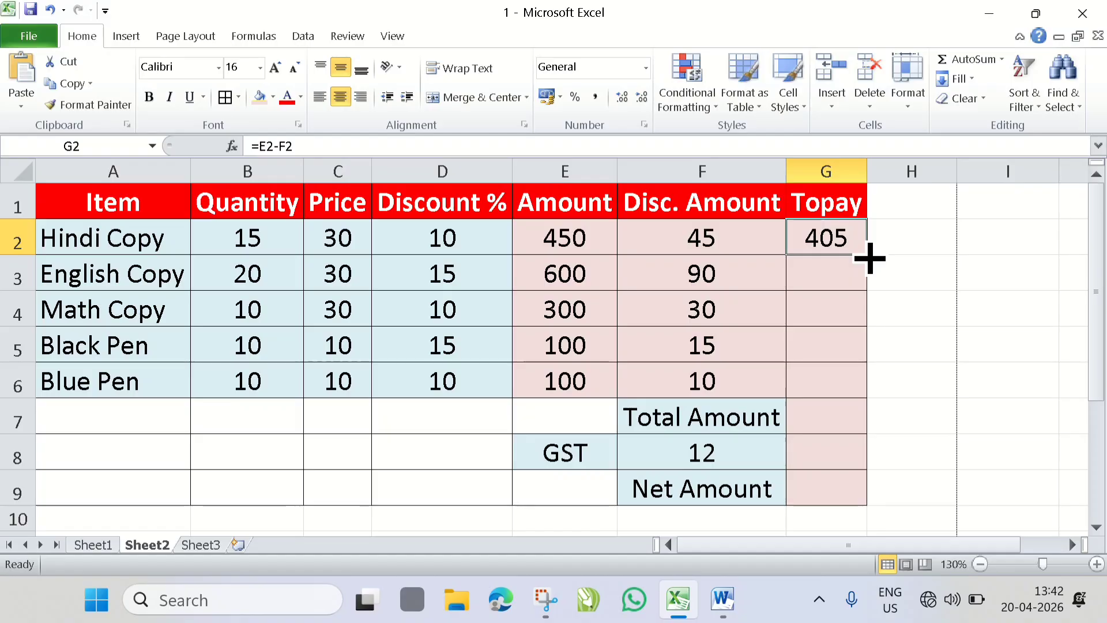
drag(869, 258, 869, 403)
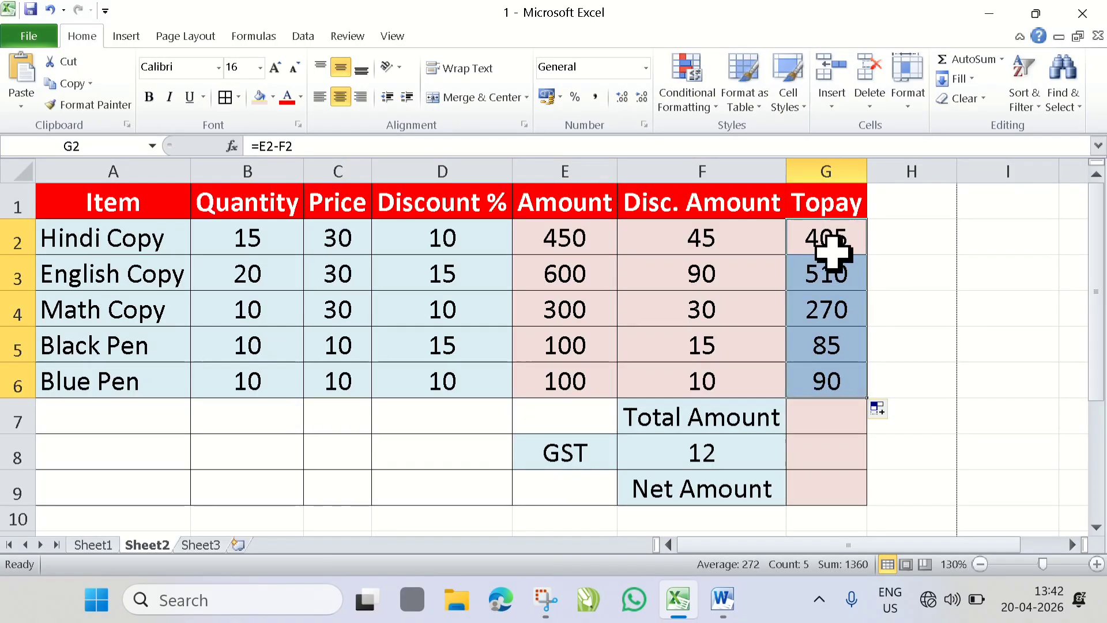
drag(99, 237, 126, 388)
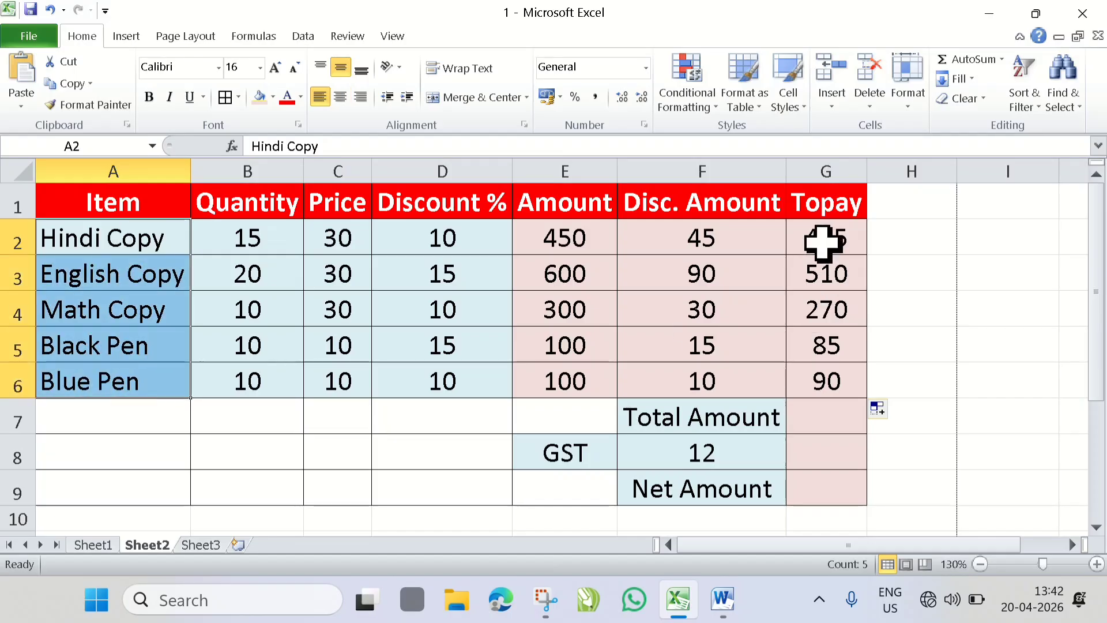
click(823, 243)
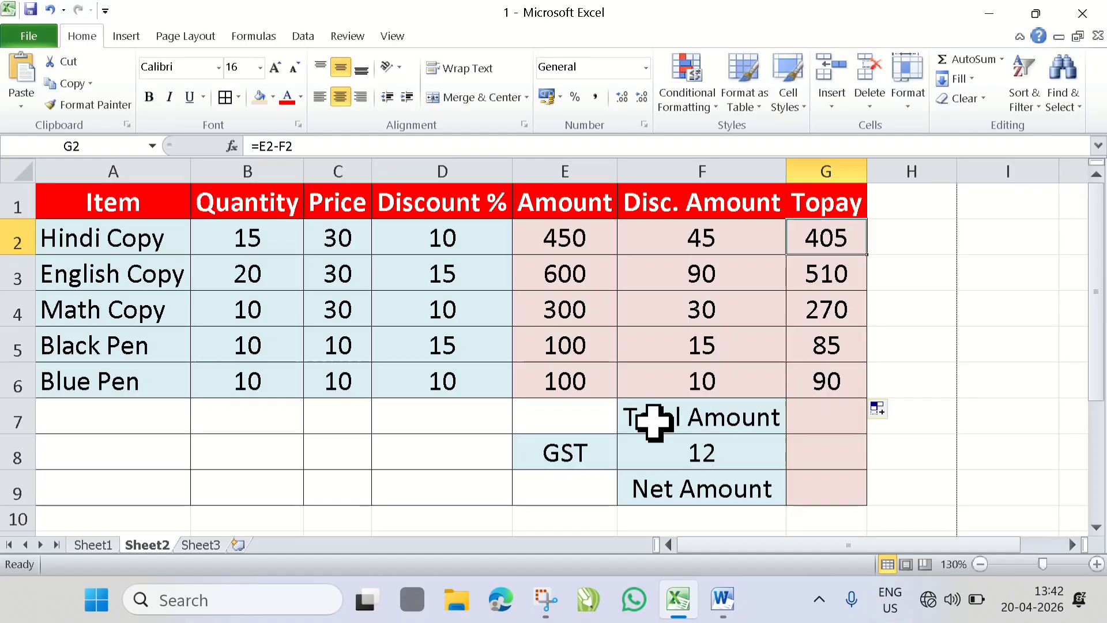
- Start a formula in the Total Amount cell G7, then switch to the Word document and examine the Total Amount formula
click(818, 425)
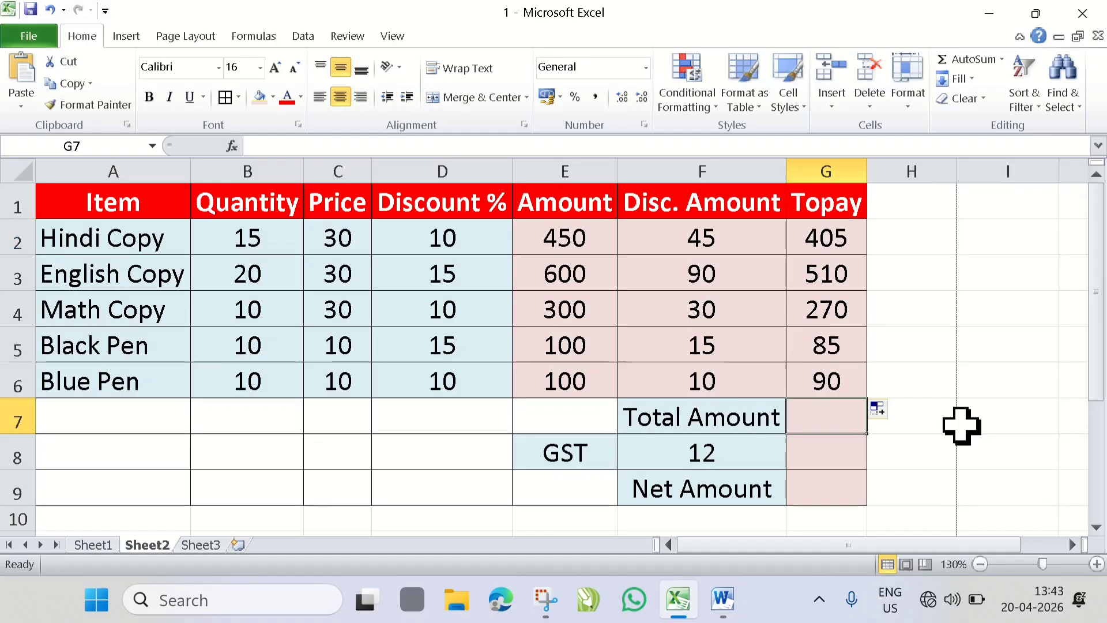
text(=)
click(722, 600)
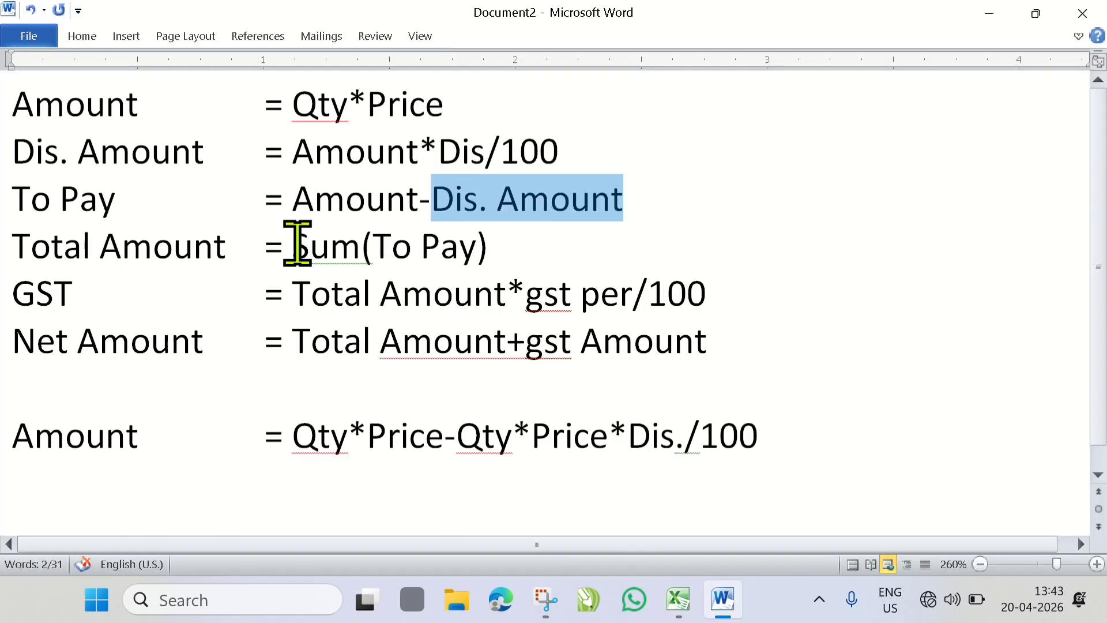
drag(296, 245, 464, 254)
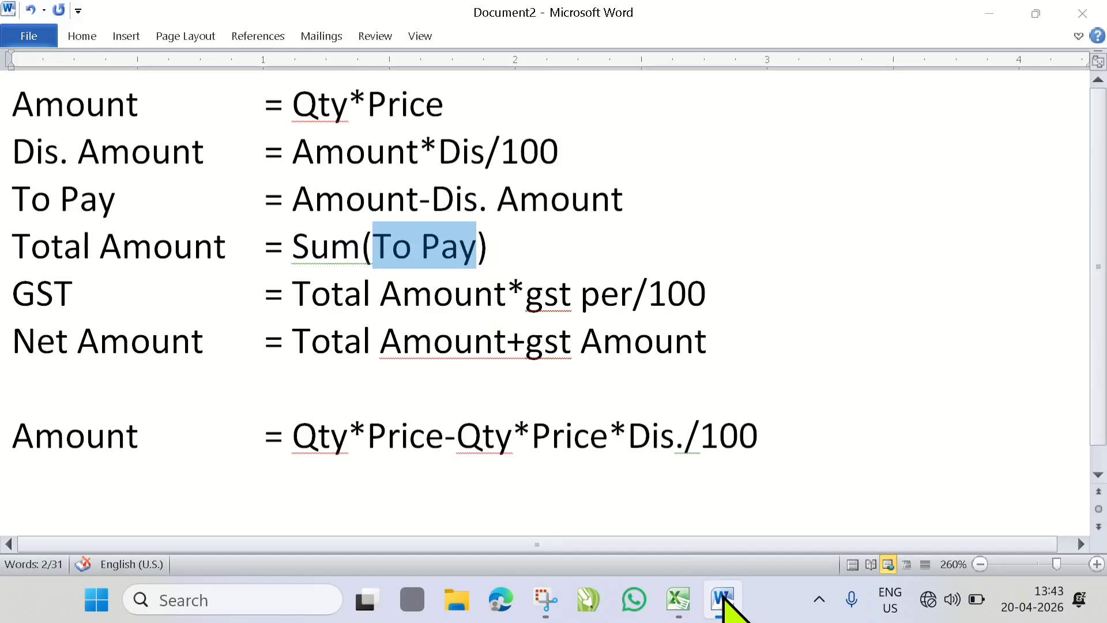
- Switch back to Excel and complete the Total Amount formula in cell G7 as =sum(G2:G6)
click(725, 601)
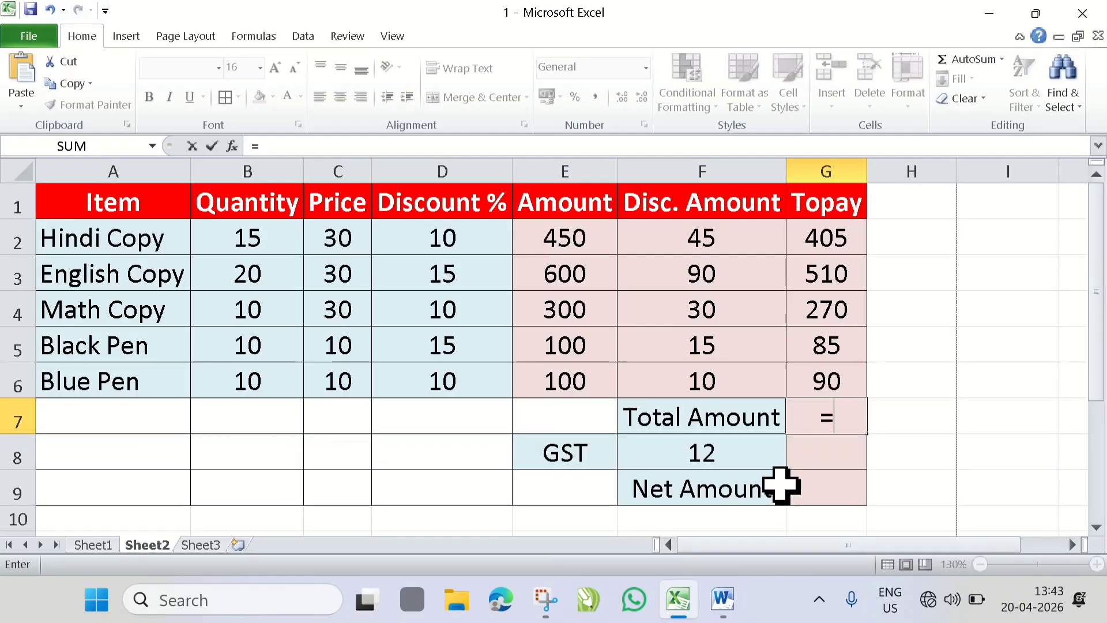
text(()
key(BackSpace)
text(sum)
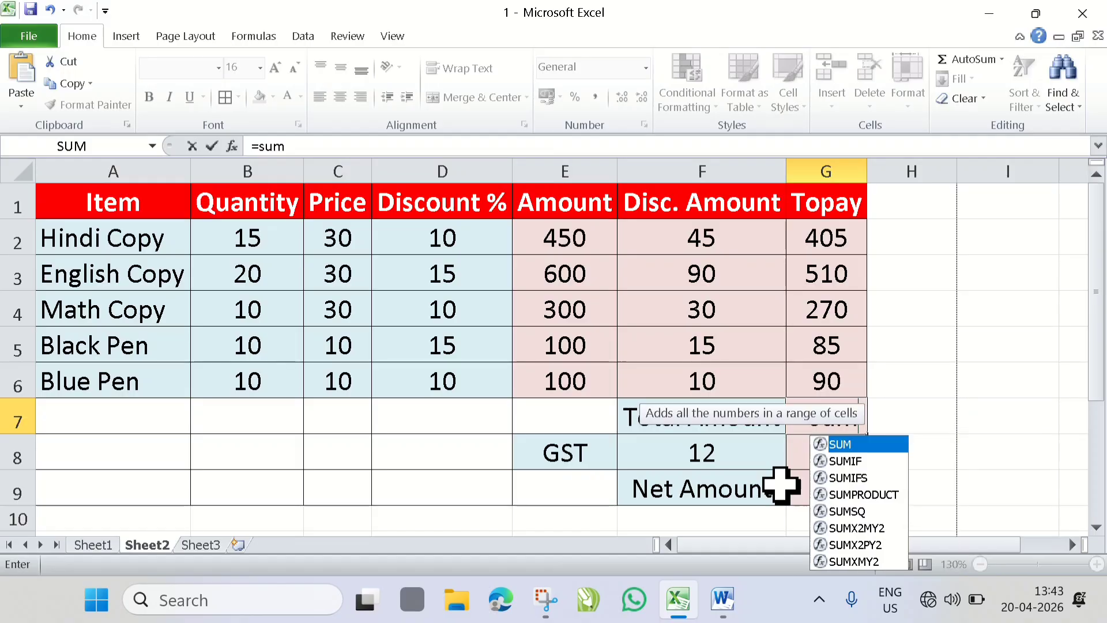
text(()
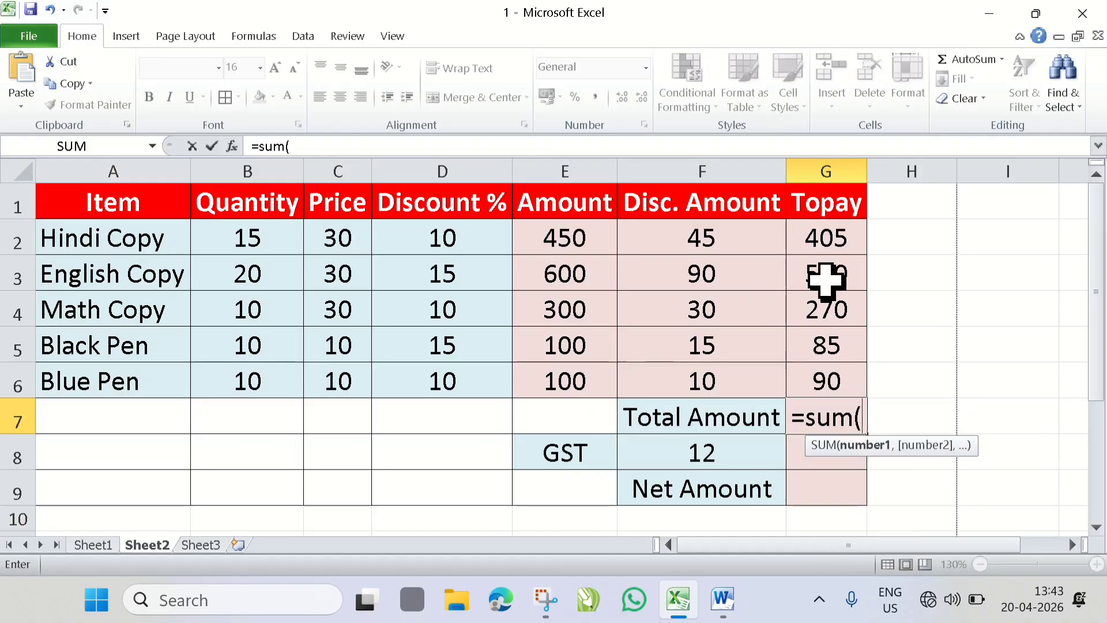
drag(840, 228, 835, 373)
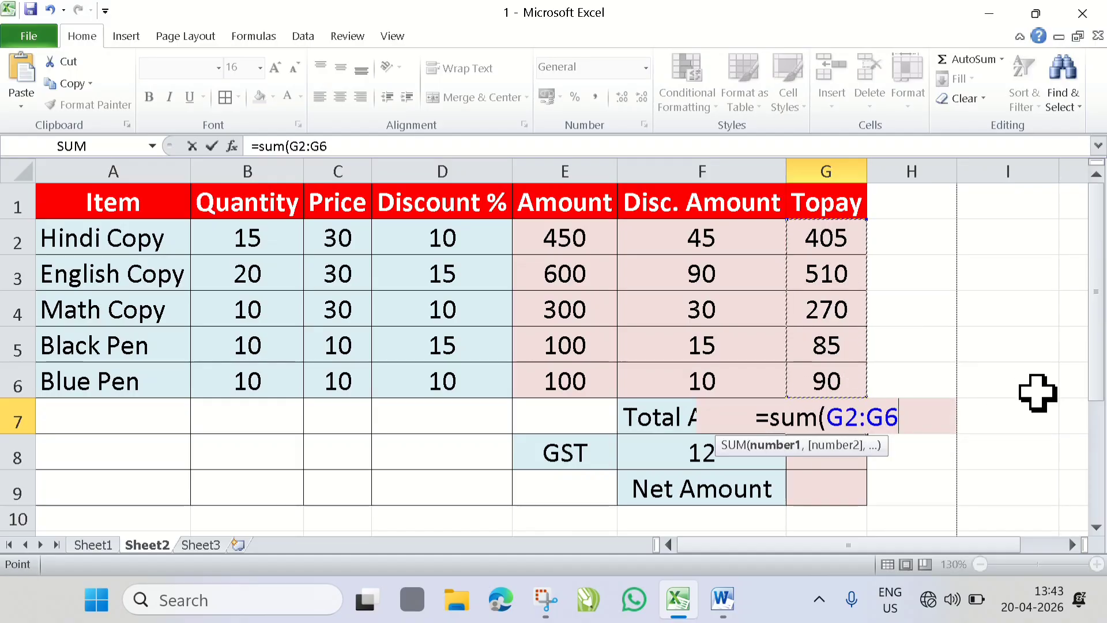
text(_)
key(BackSpace)
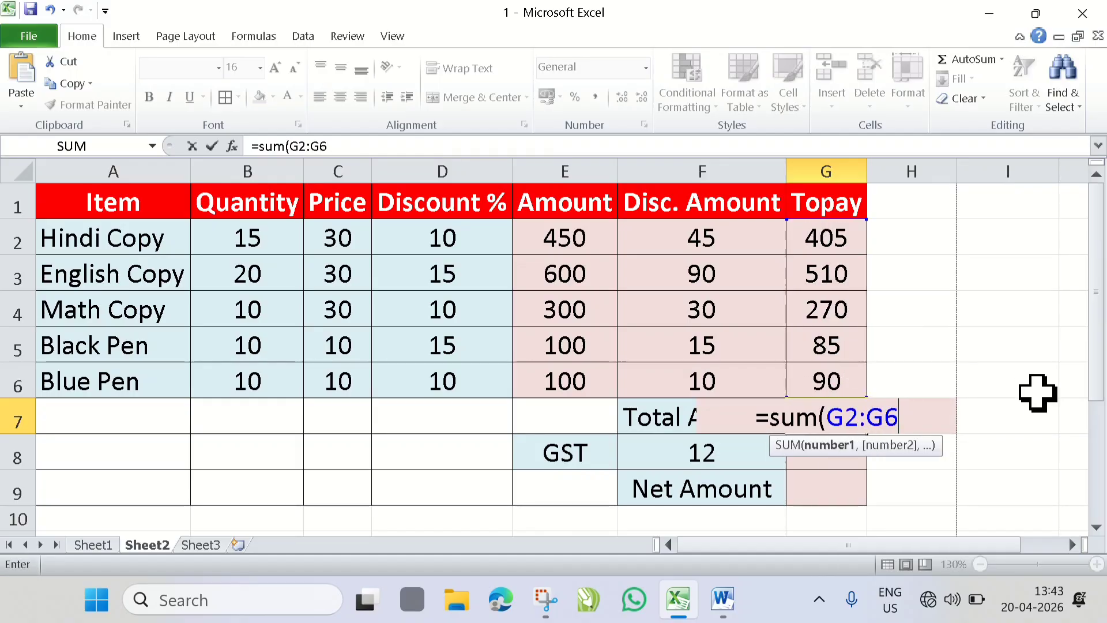
text())
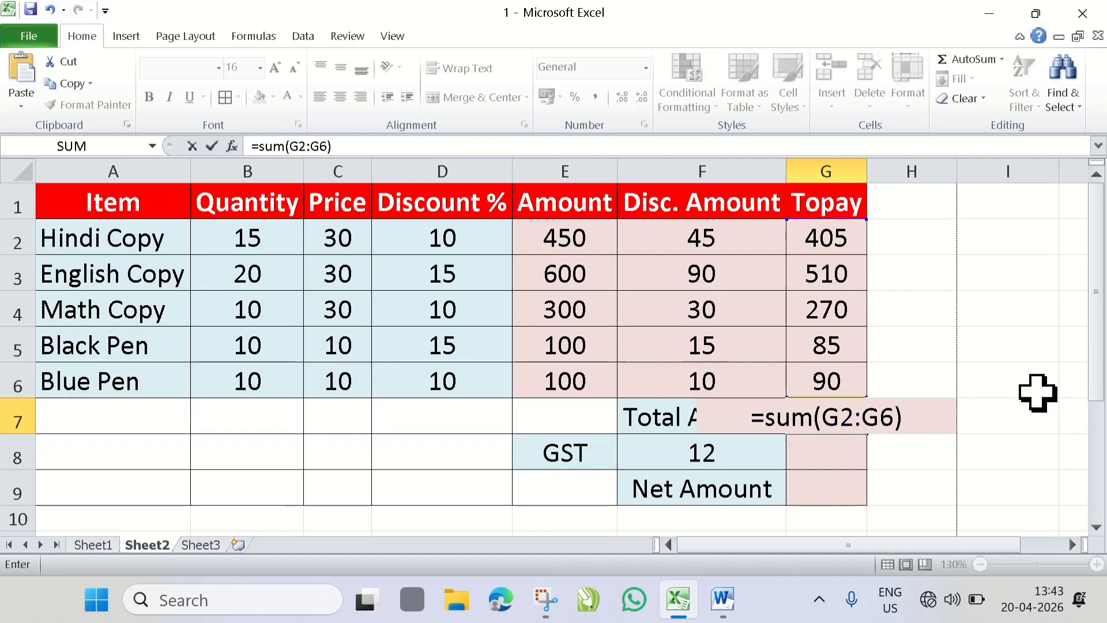
key(Return)
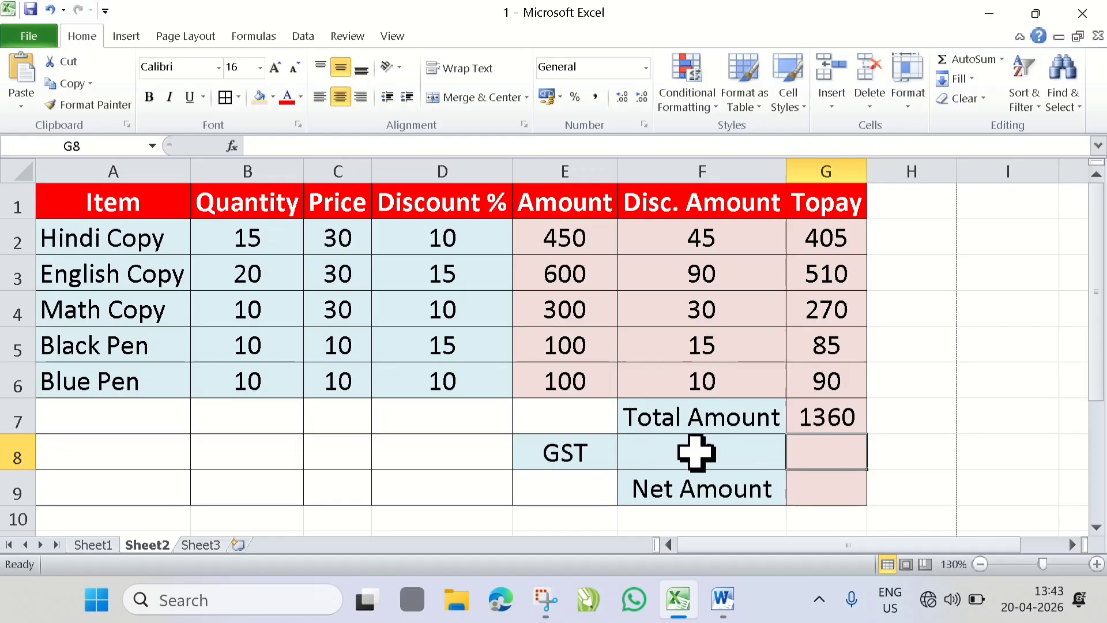
- Review the GST percentage in F8, the item names in column A and the Total Amount in G7
click(734, 449)
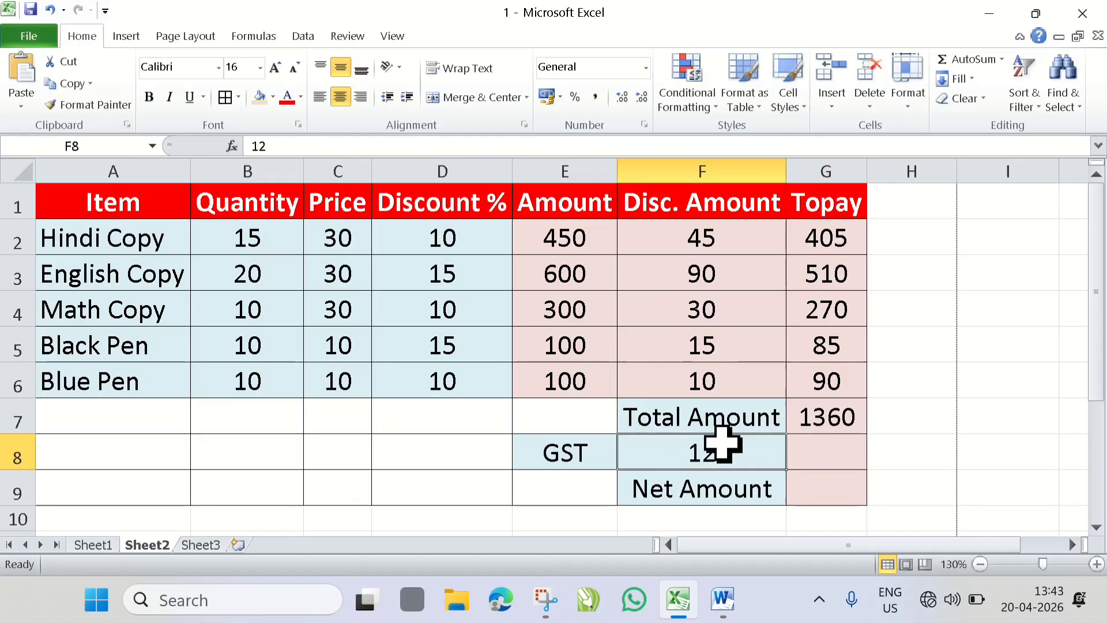
drag(150, 240, 148, 309)
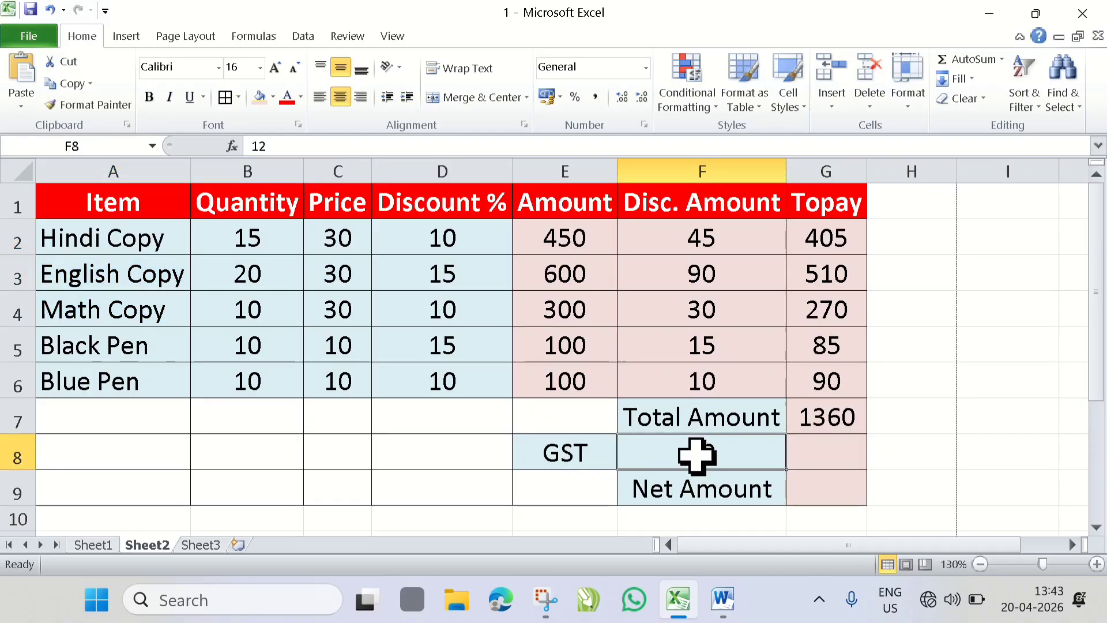
drag(154, 344, 157, 366)
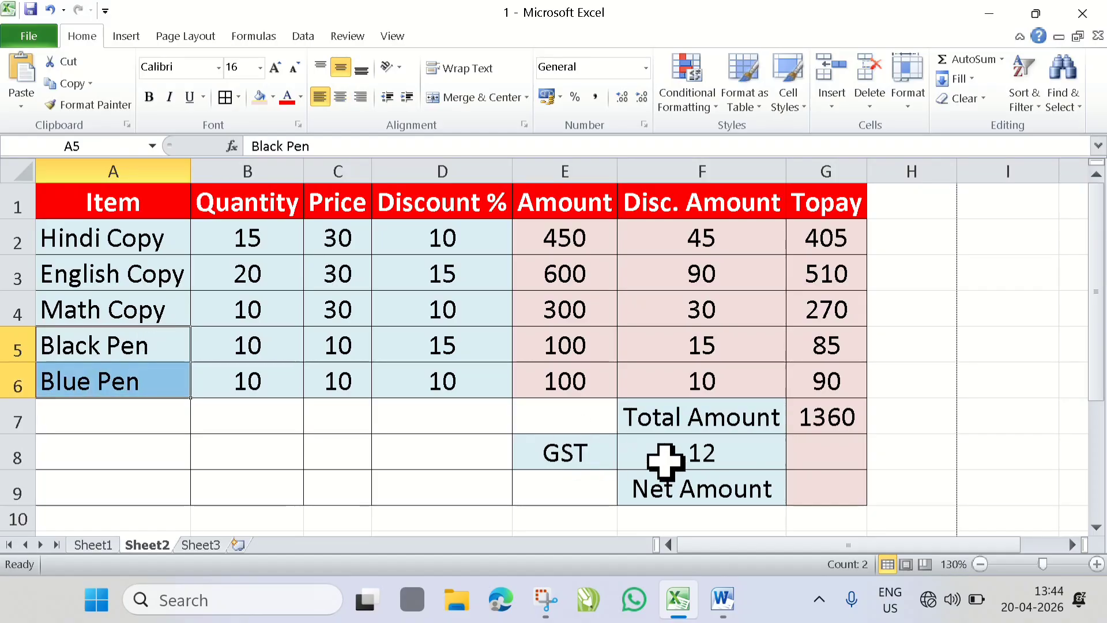
click(707, 458)
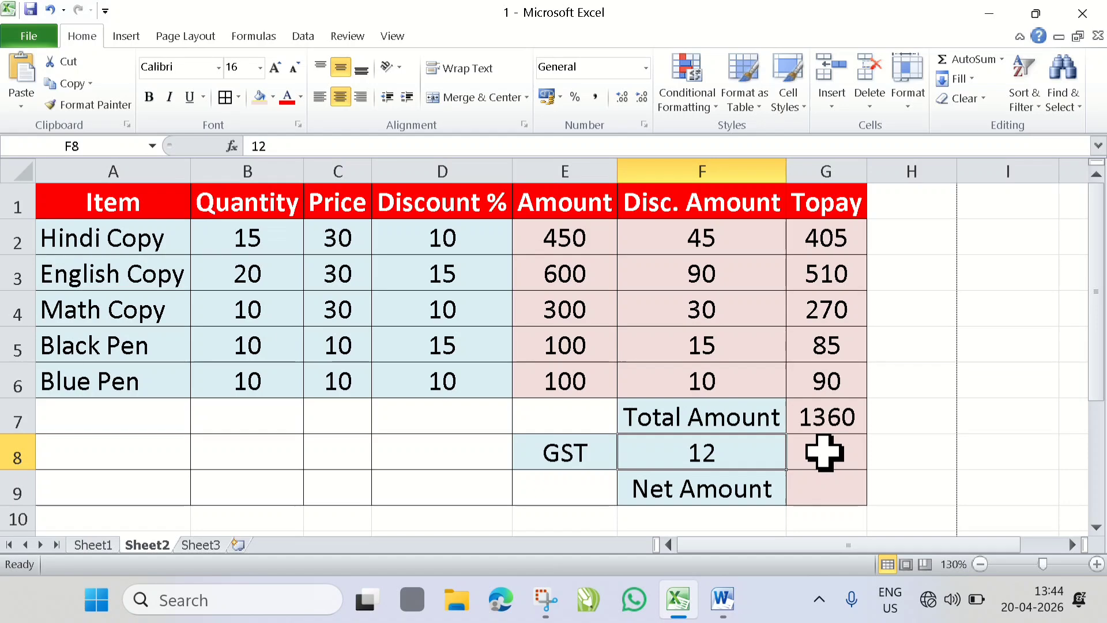
click(824, 421)
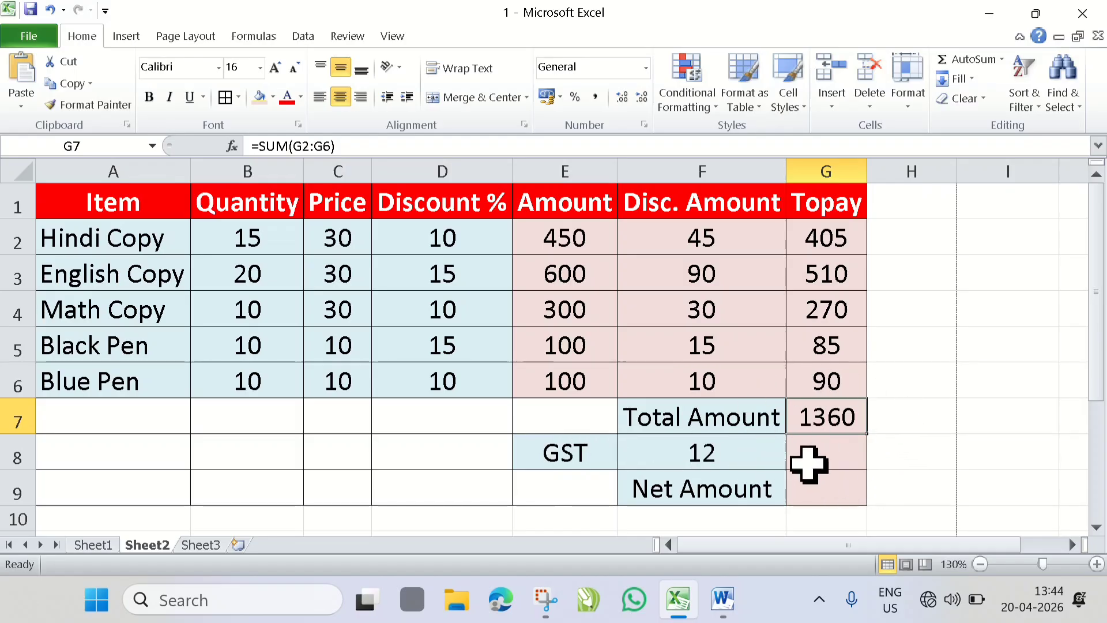
- Select cell G8, then switch to the Word document and examine the GST formula
click(825, 456)
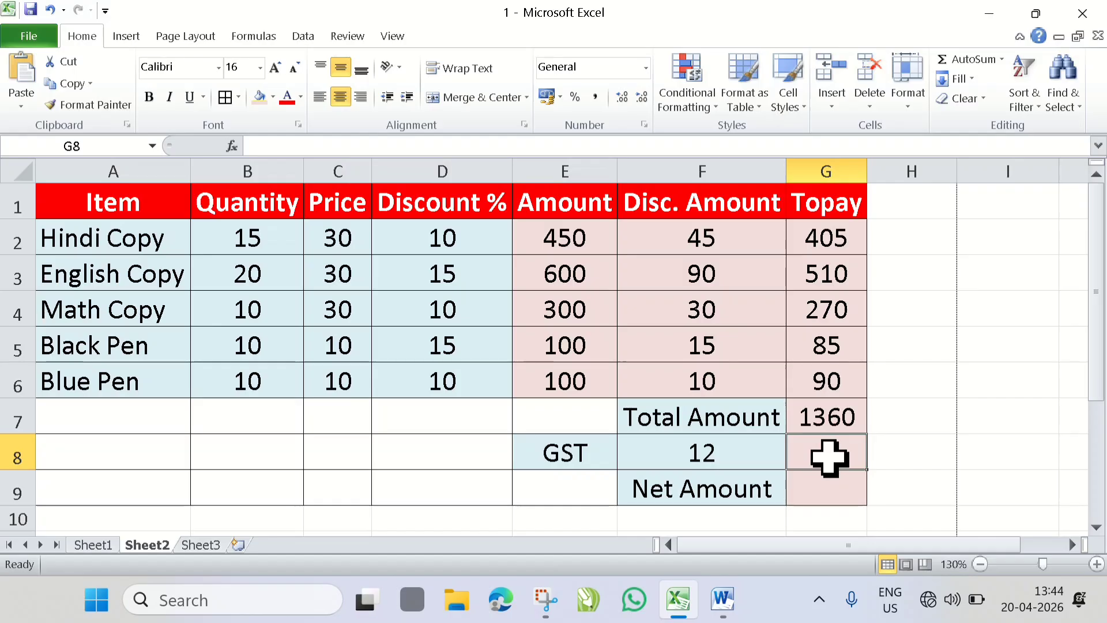
mouse_move(727, 595)
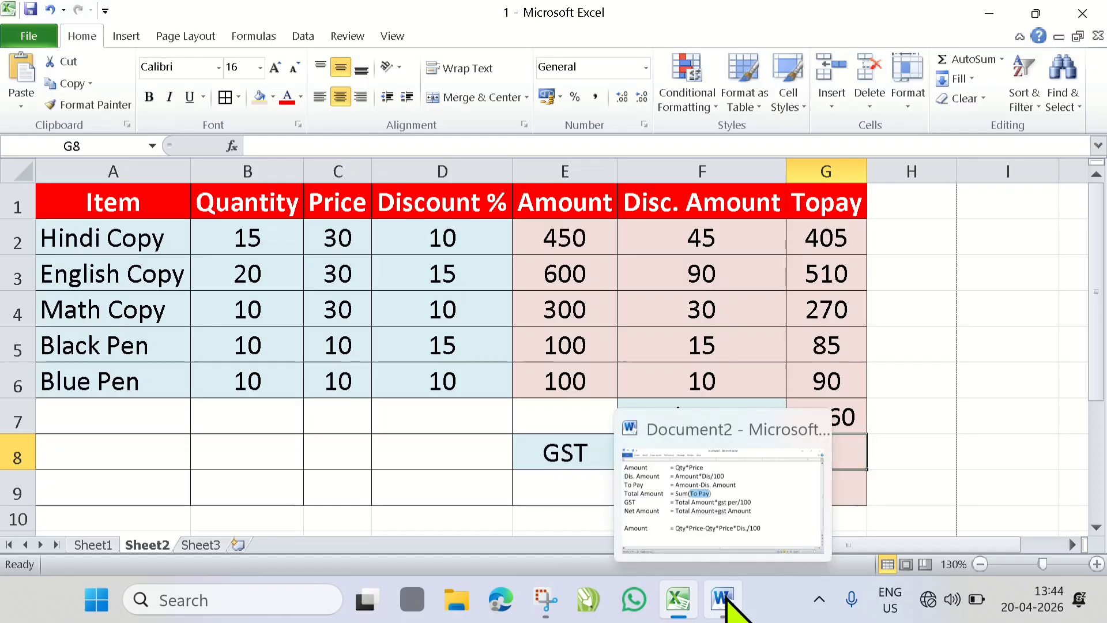
click(725, 599)
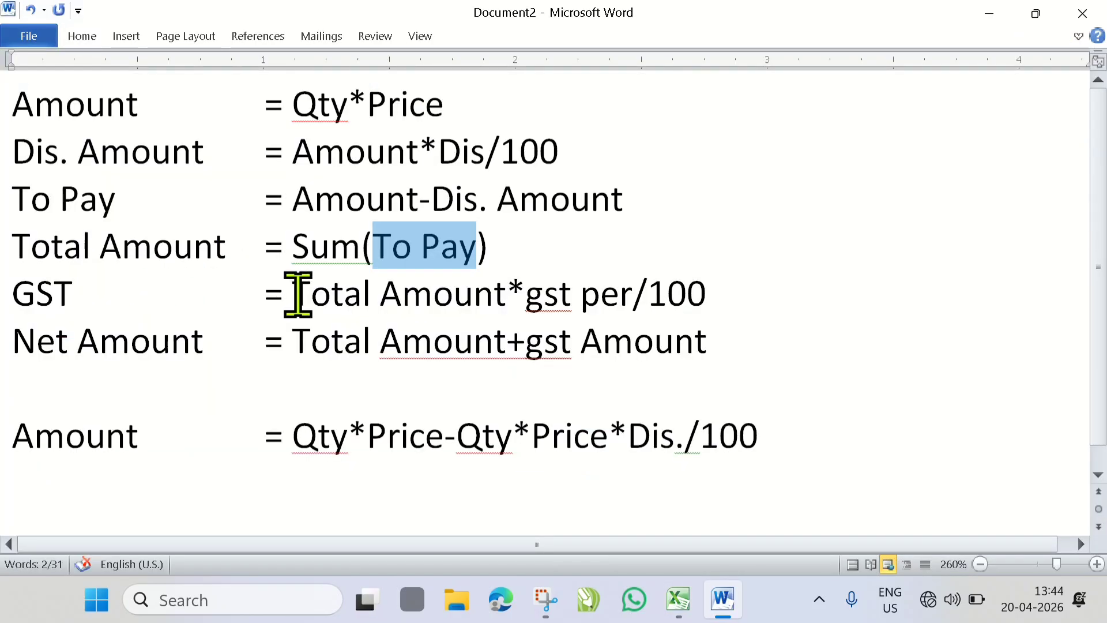
drag(286, 294, 718, 290)
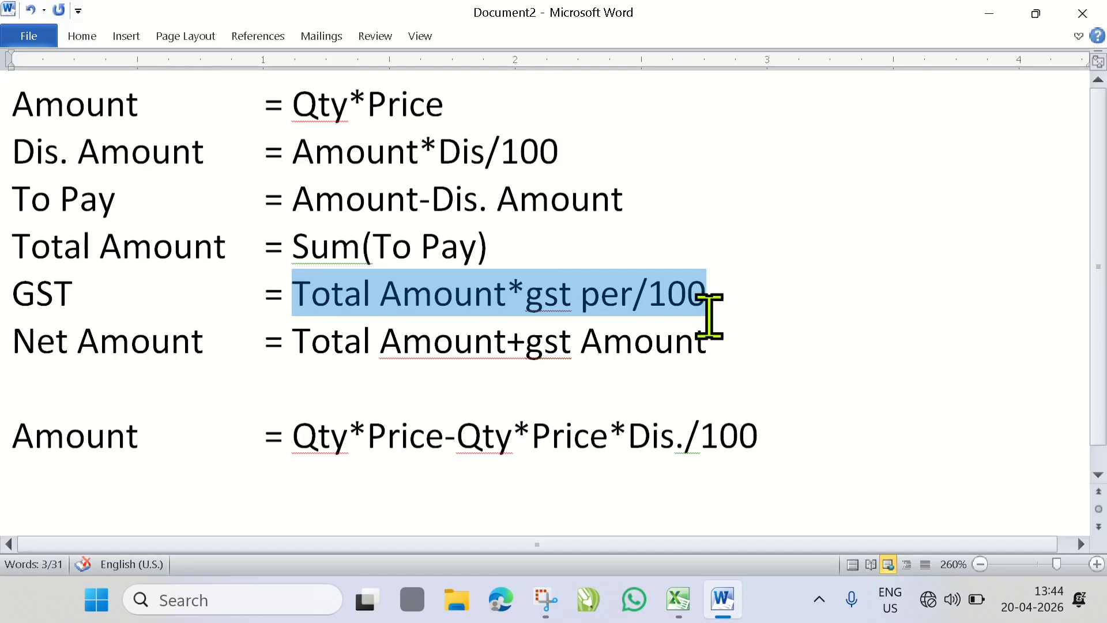
- Switch back to Excel and enter the GST amount formula =G7*F8/100 in cell G8
click(724, 602)
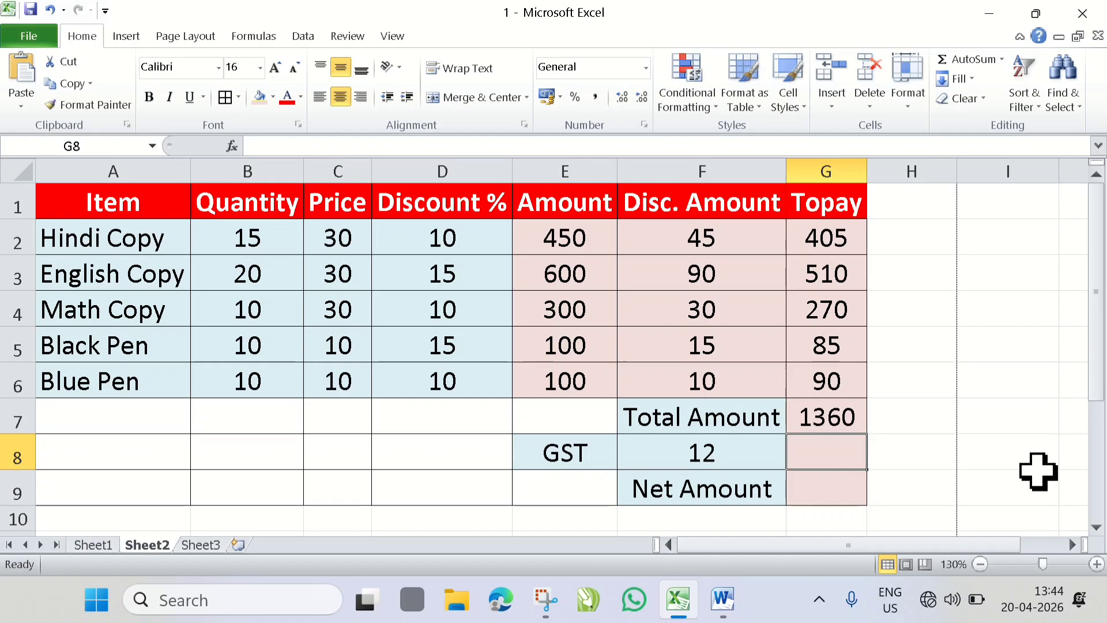
text(=)
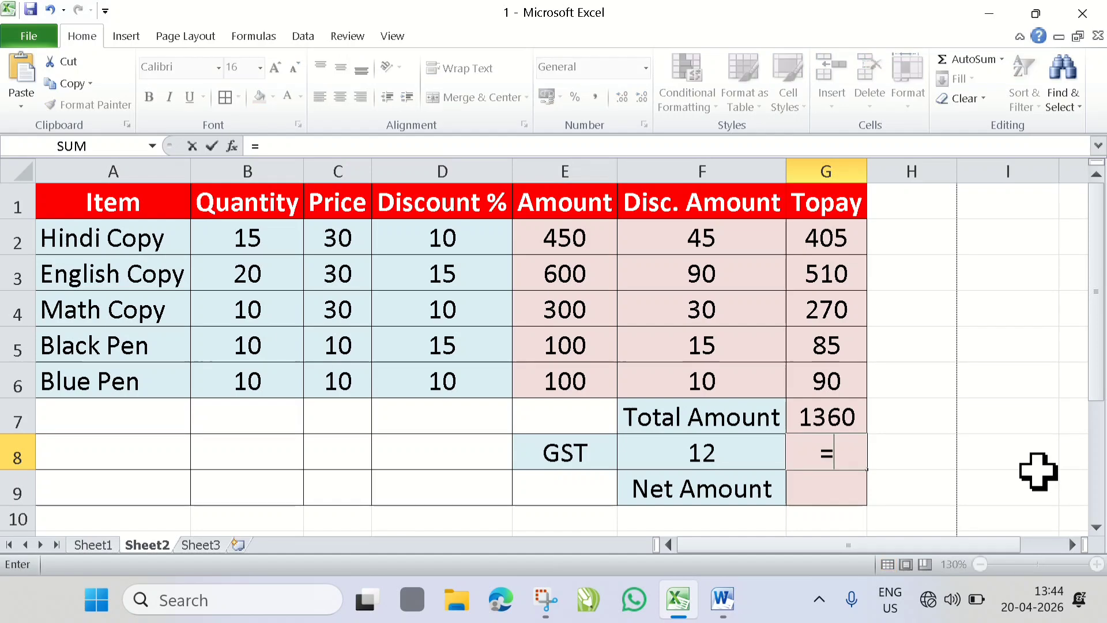
click(840, 419)
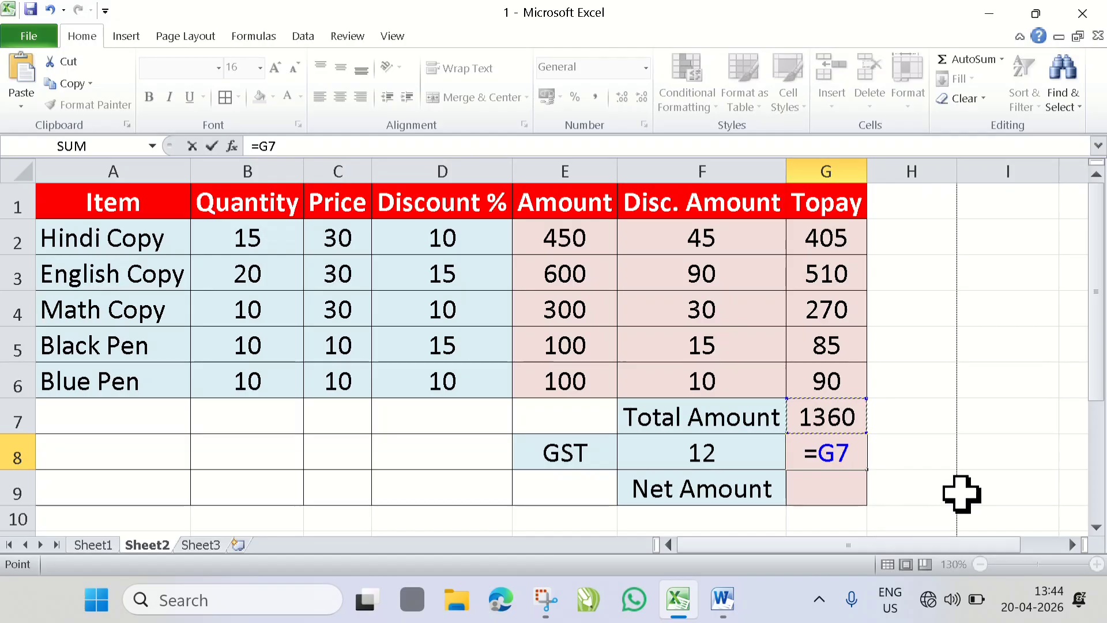
text(*)
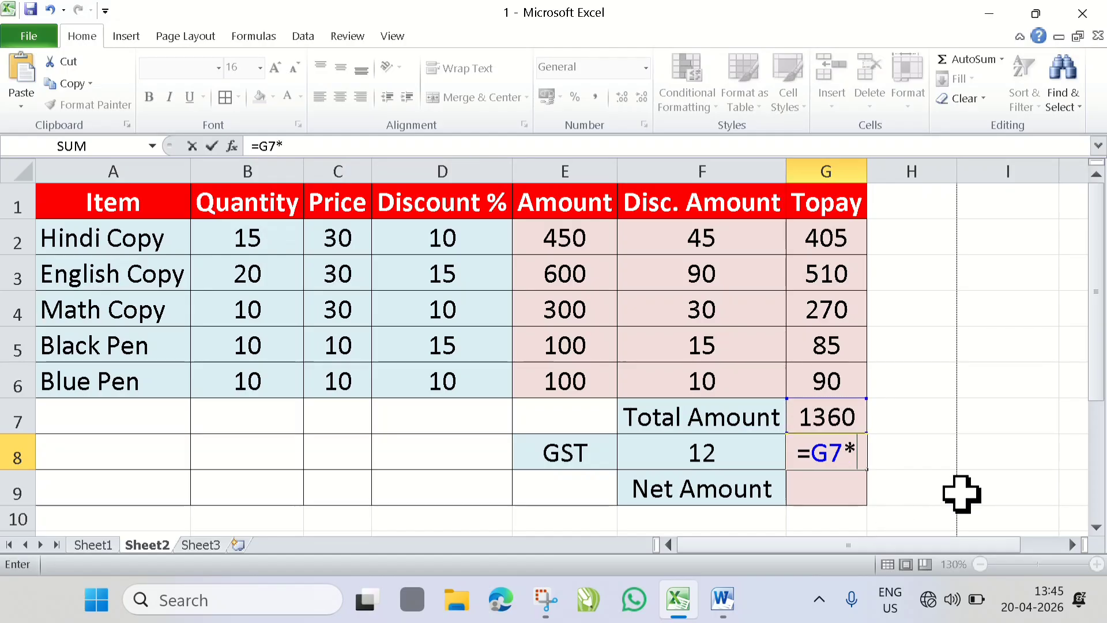
click(719, 453)
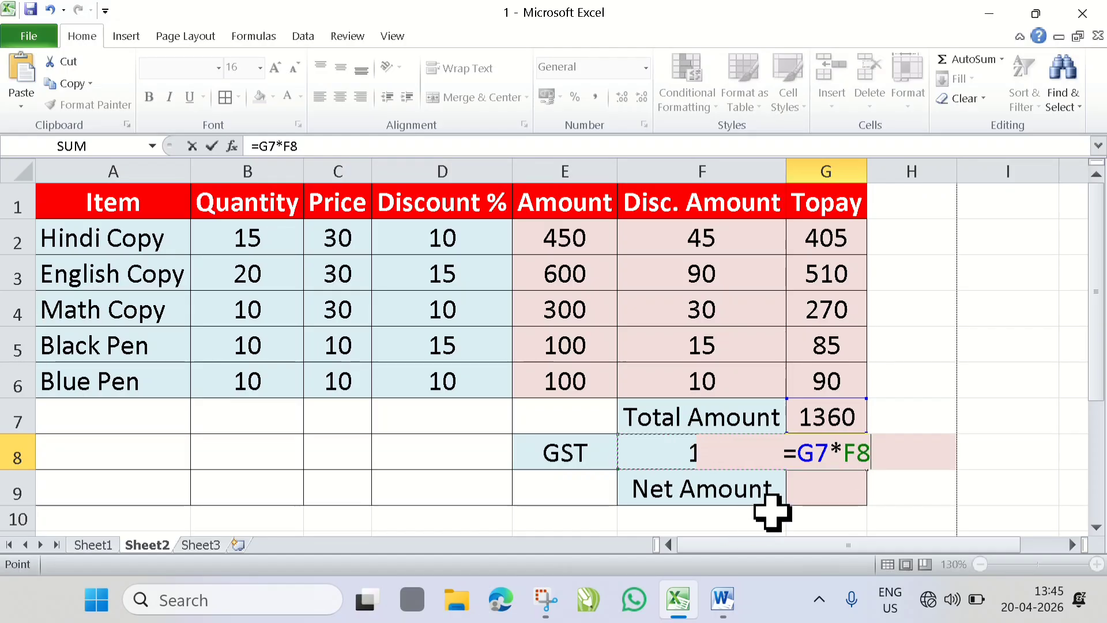
text(/1)
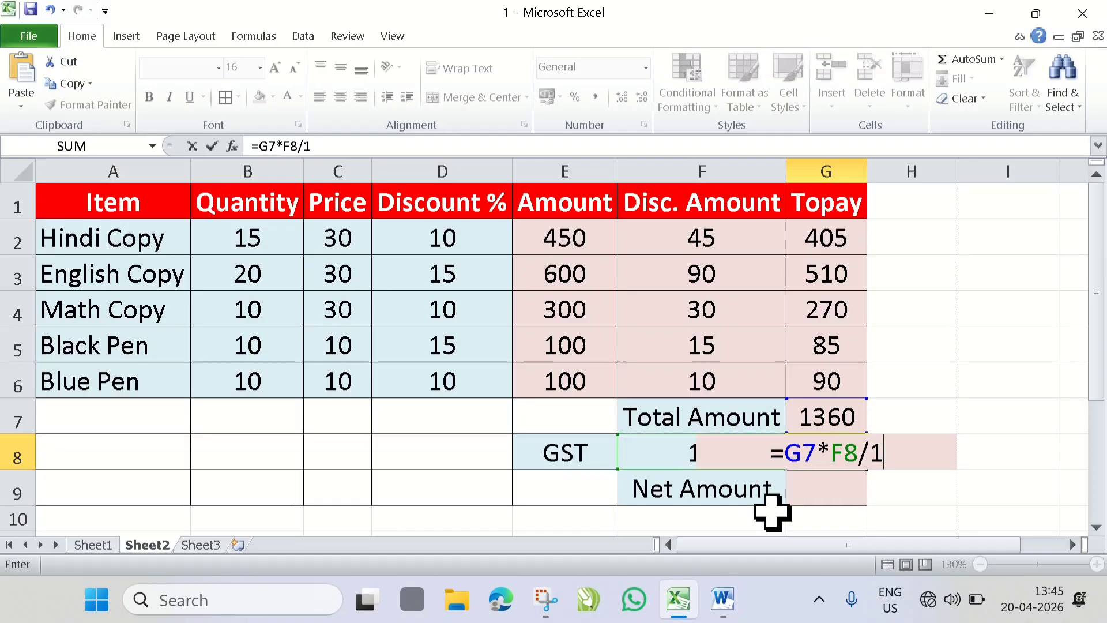
text(00)
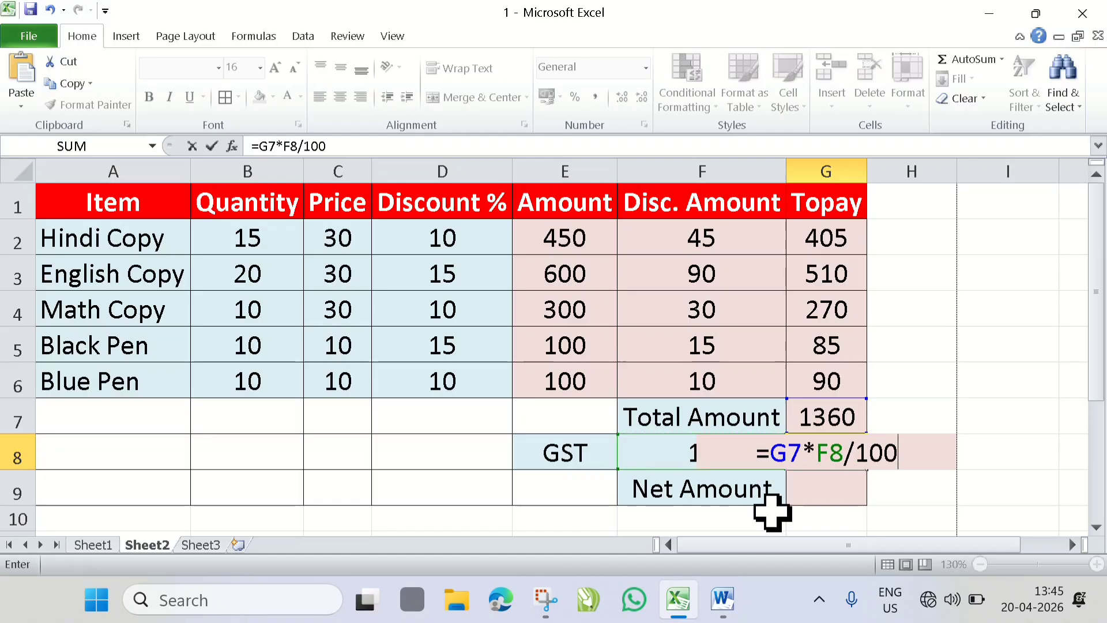
key(Return)
click(836, 453)
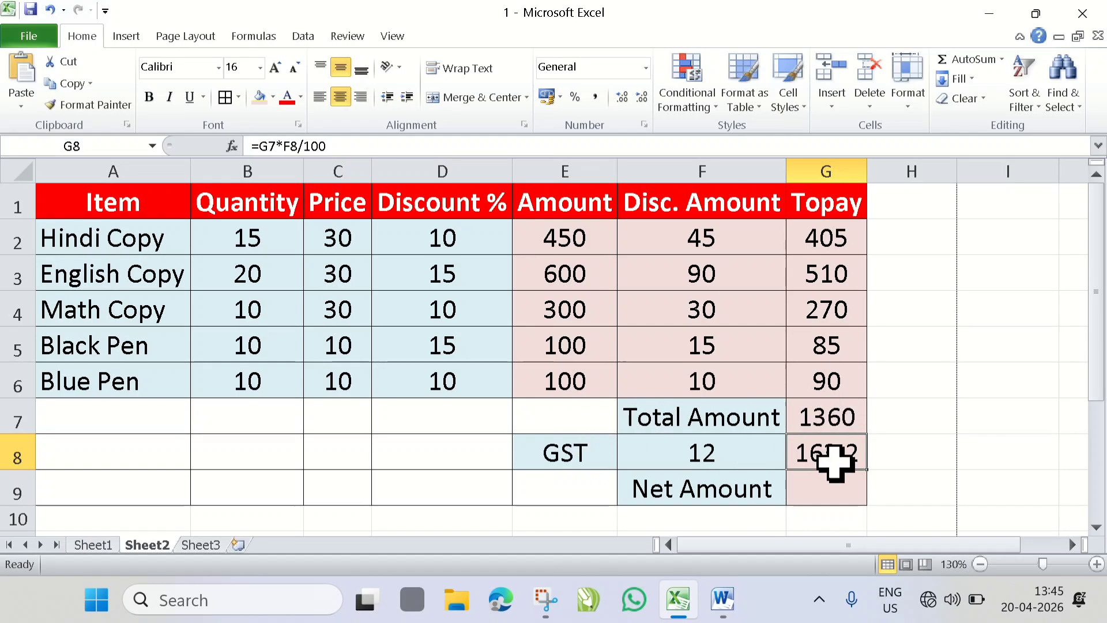
- Select the Net Amount cell G9, then switch to the Word document and examine the Net Amount formula
click(818, 491)
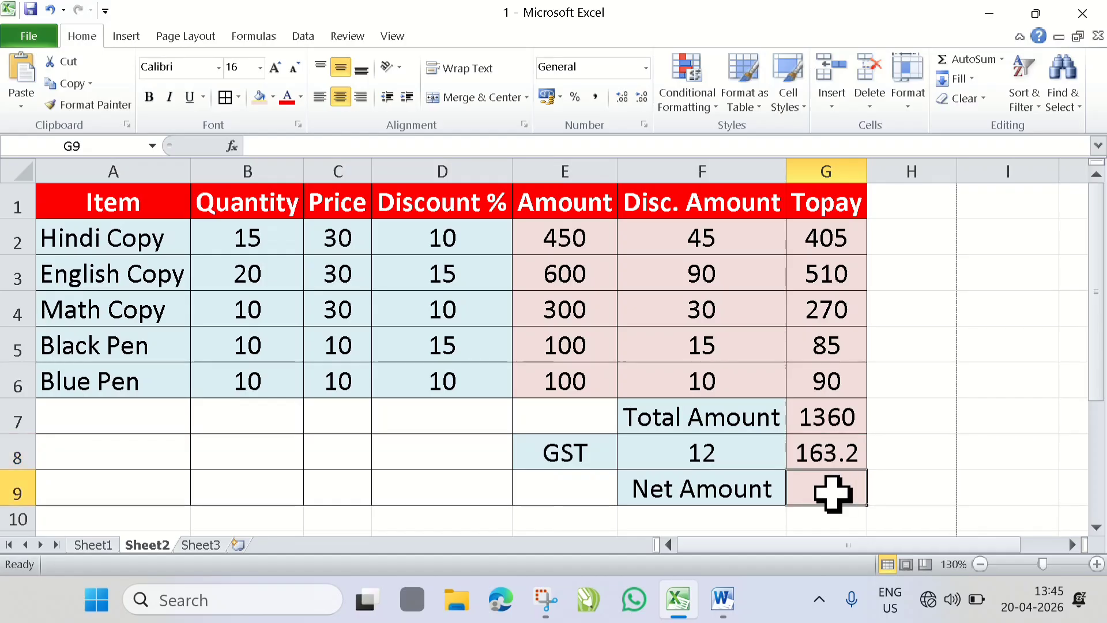
key(alt+Tab)
click(293, 339)
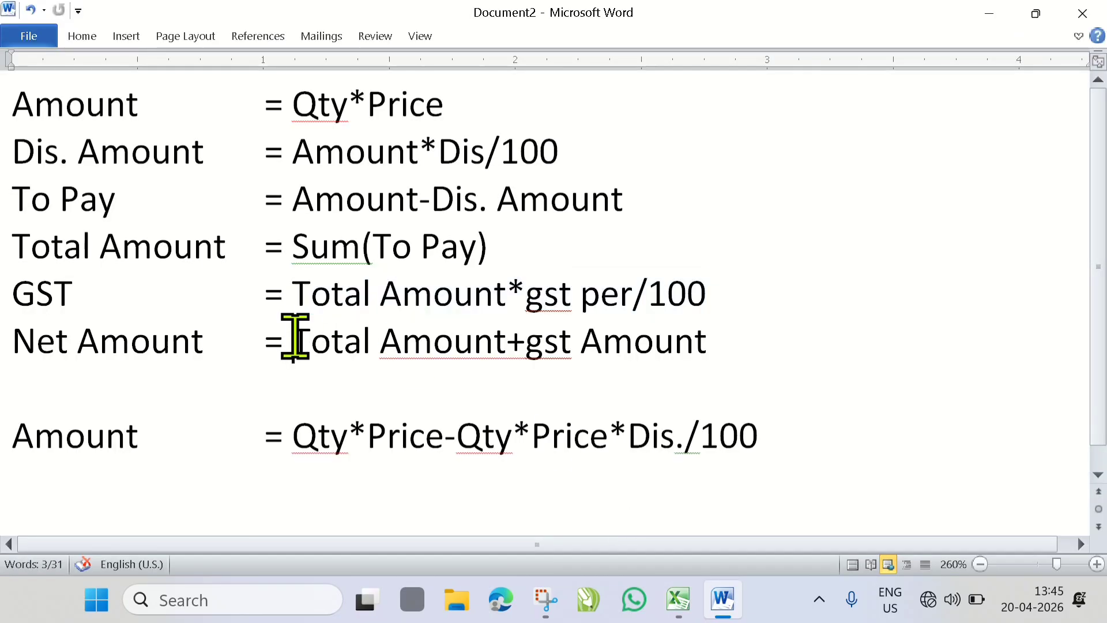
drag(294, 339, 689, 340)
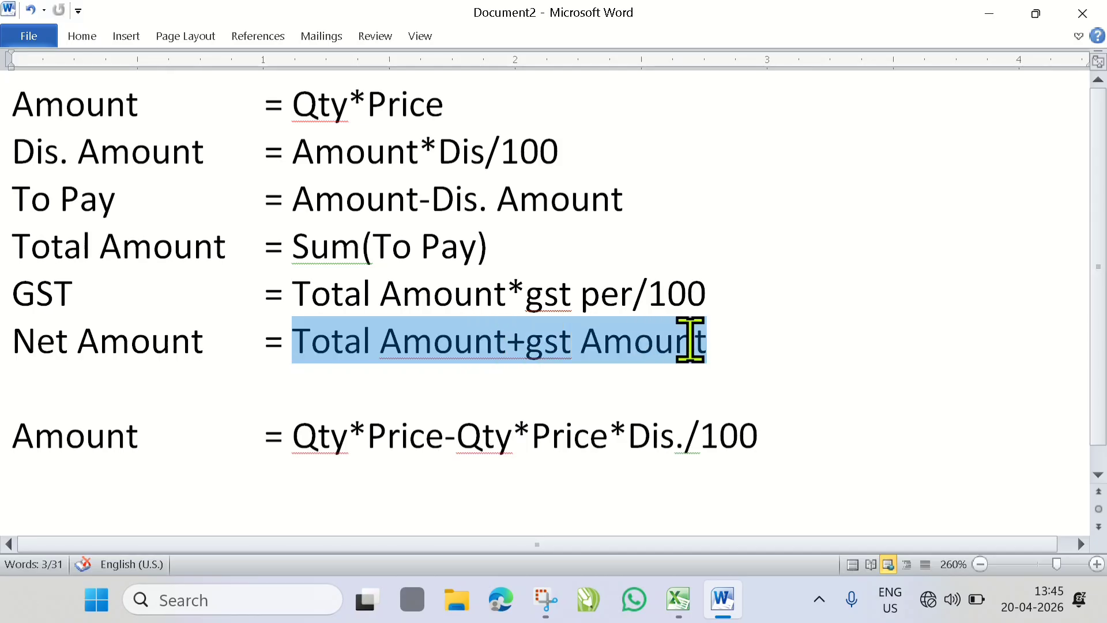
- Switch back to Excel and enter the Net Amount formula =g7+g8 in cell G9
click(720, 600)
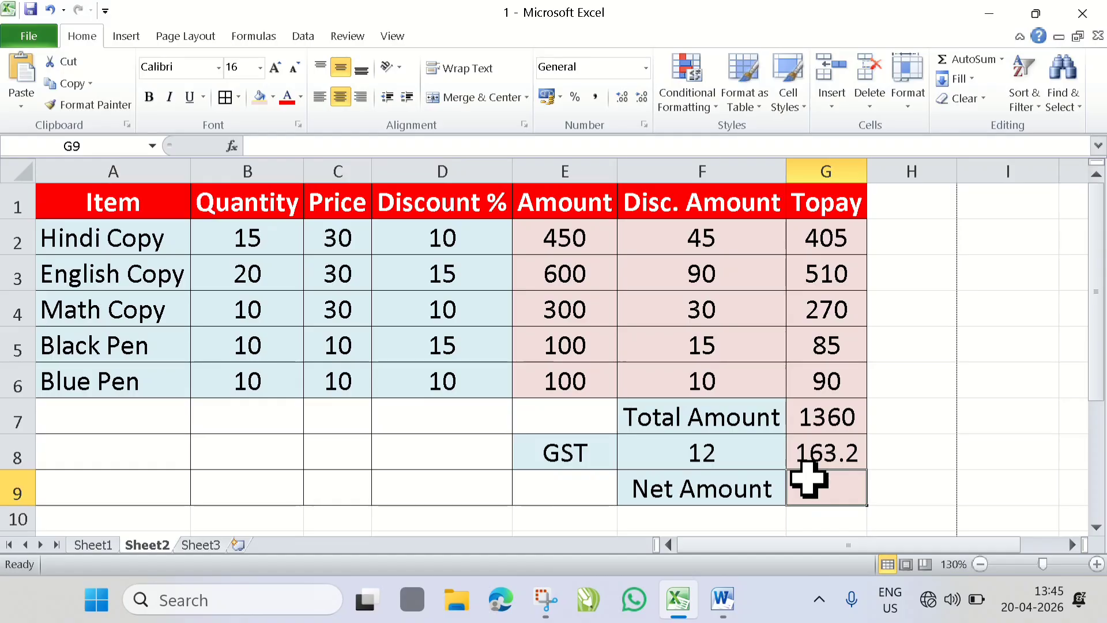
text(=)
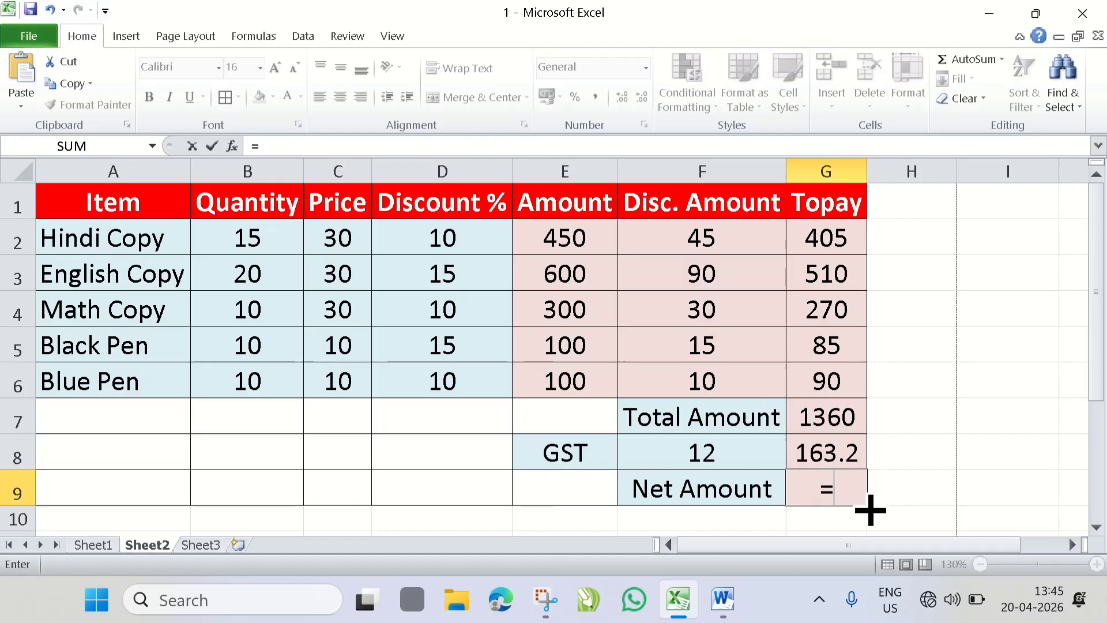
text(g)
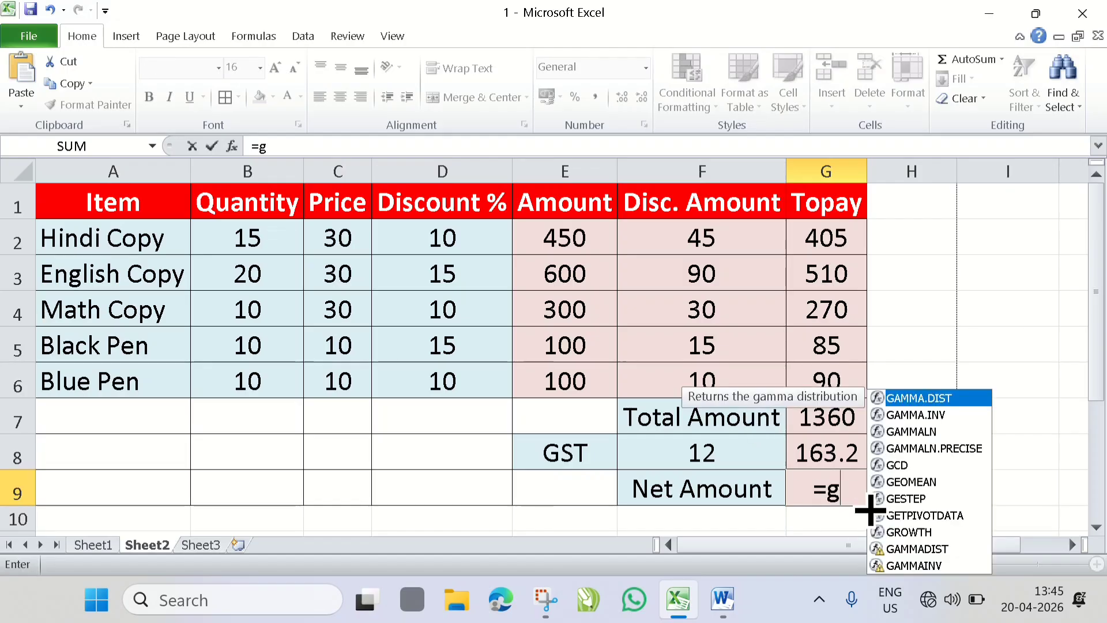
text(7+)
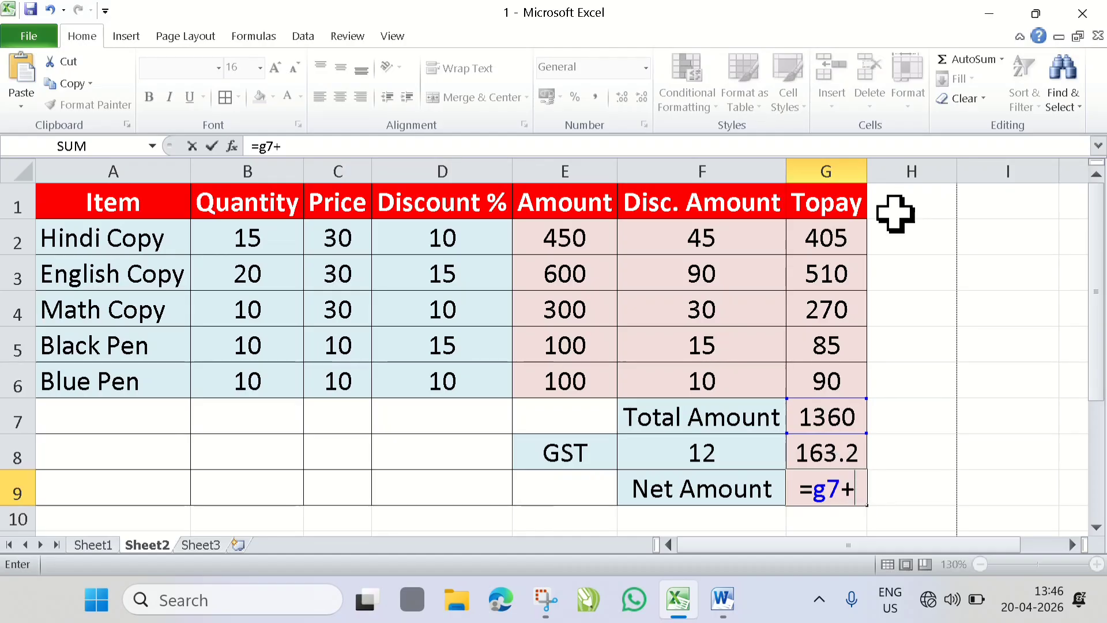
text(g)
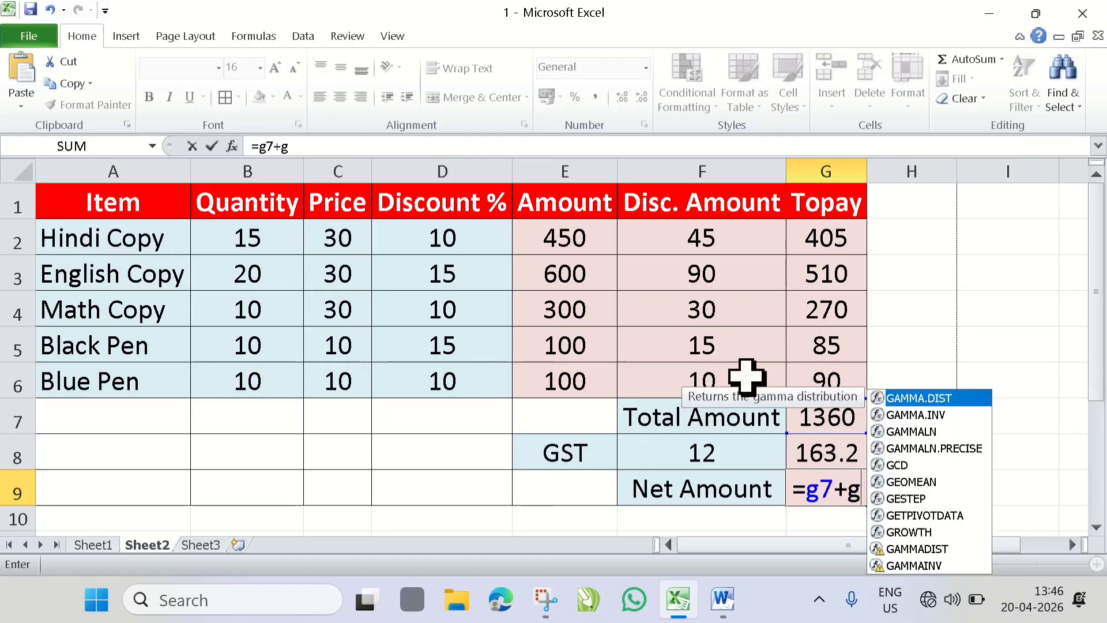
text(8)
key(Return)
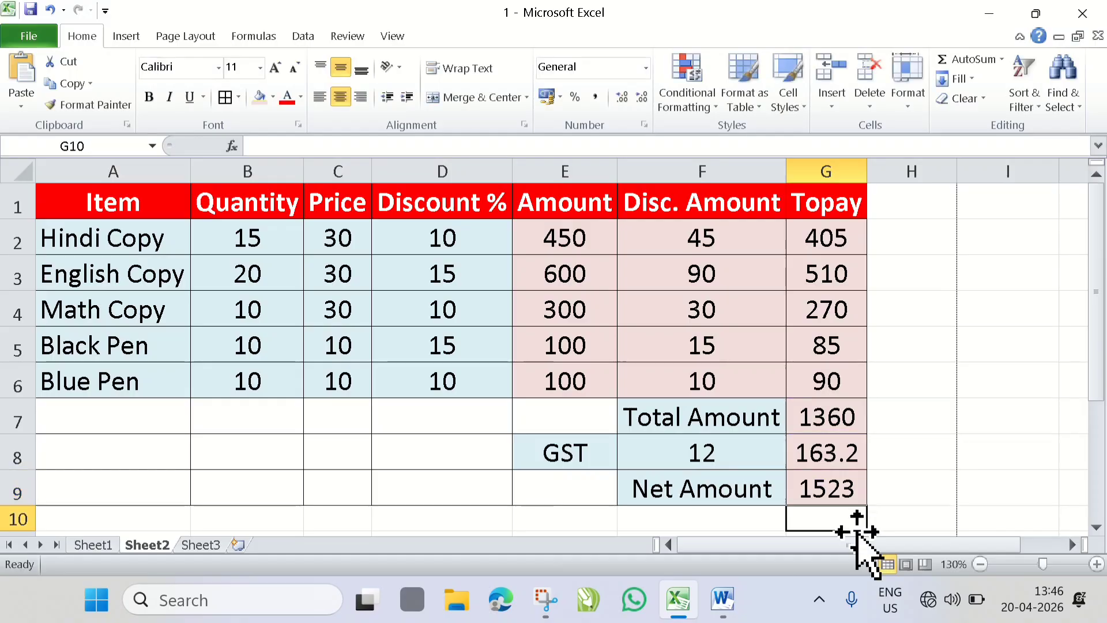
click(833, 490)
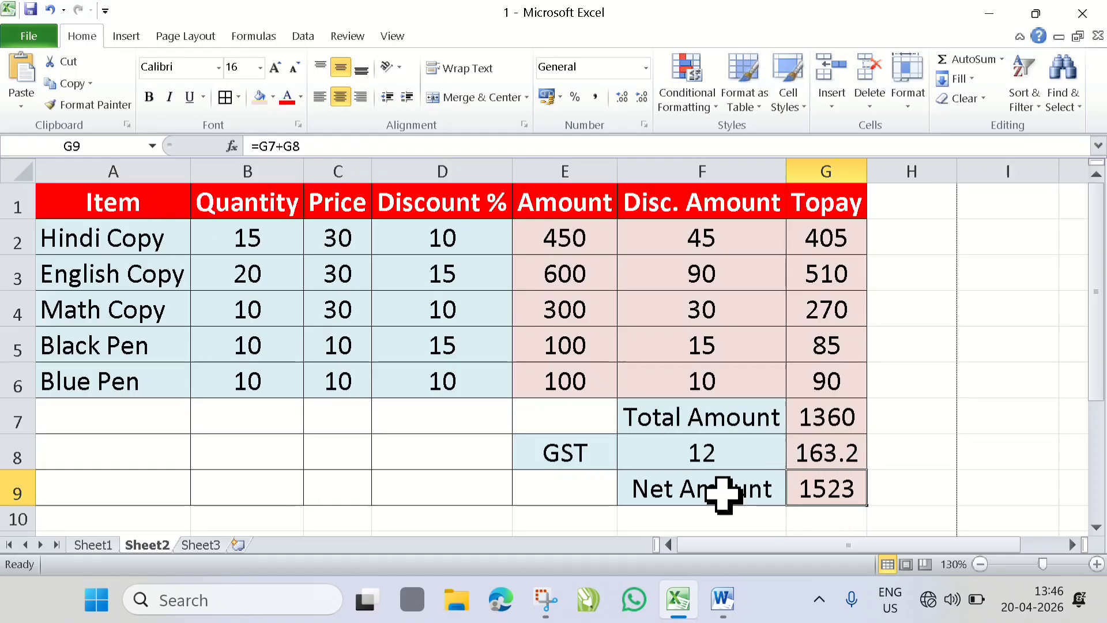
- Review the Amount, Disc. Amount and Topay headers and the Total Amount, GST and Net Amount entries in column F
click(577, 208)
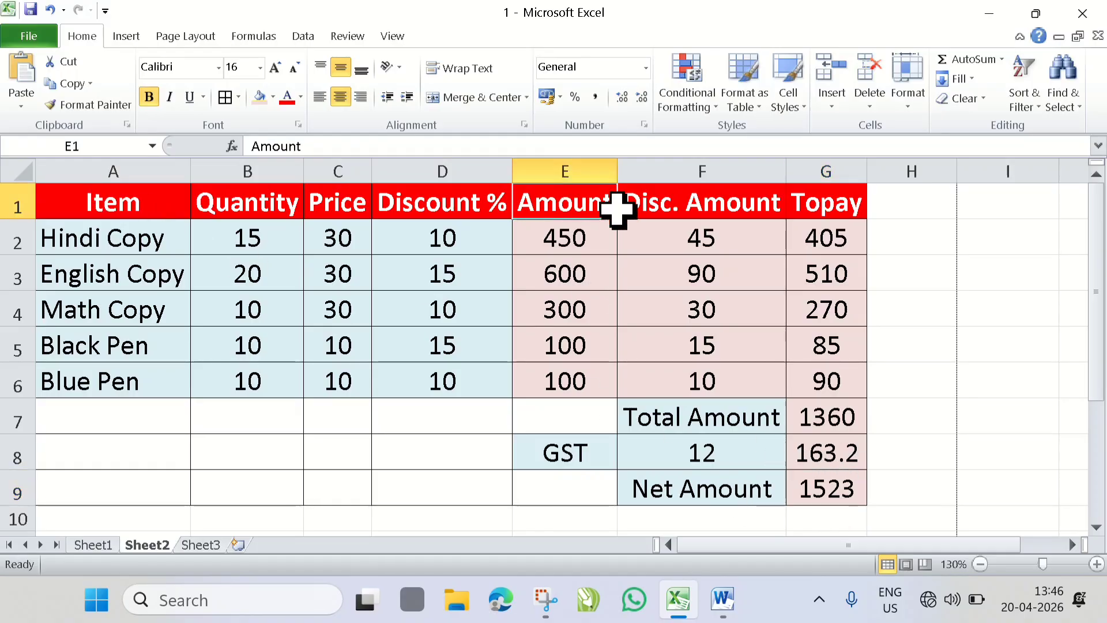
click(659, 209)
click(833, 201)
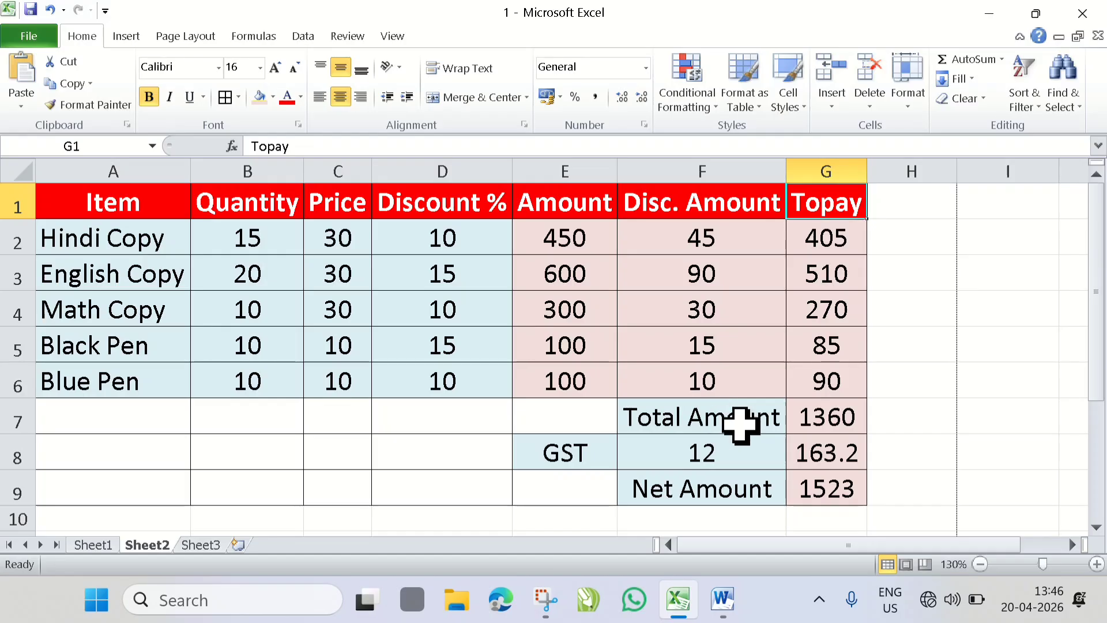
click(739, 425)
click(698, 461)
click(700, 493)
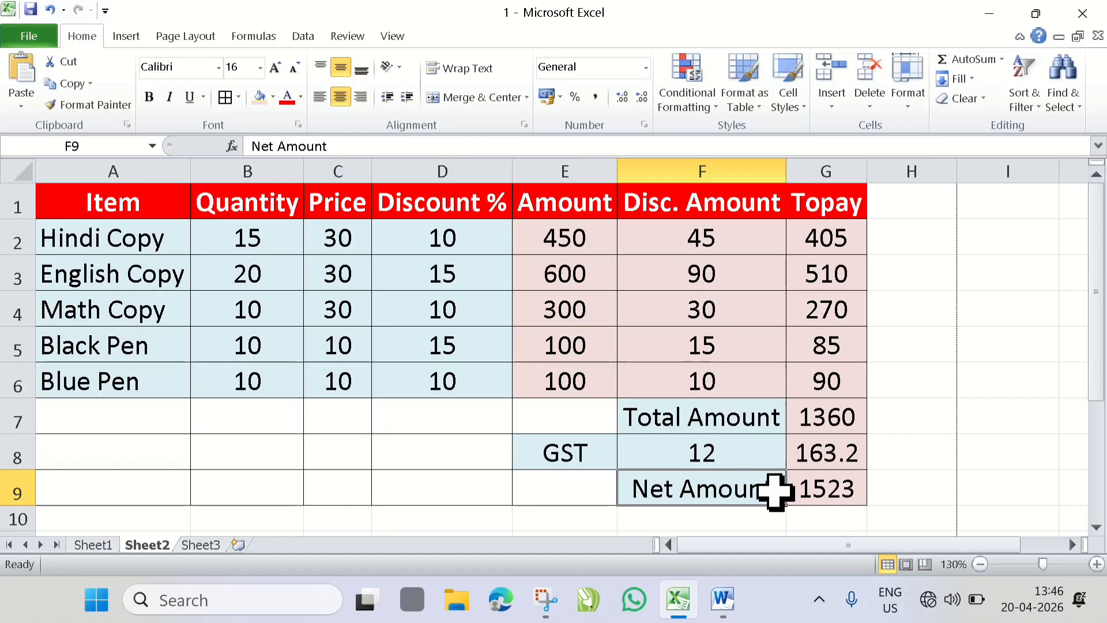
- Select Amount cell E2 on Sheet3, then switch to the Word document and examine the combined Amount formula with discount
click(194, 541)
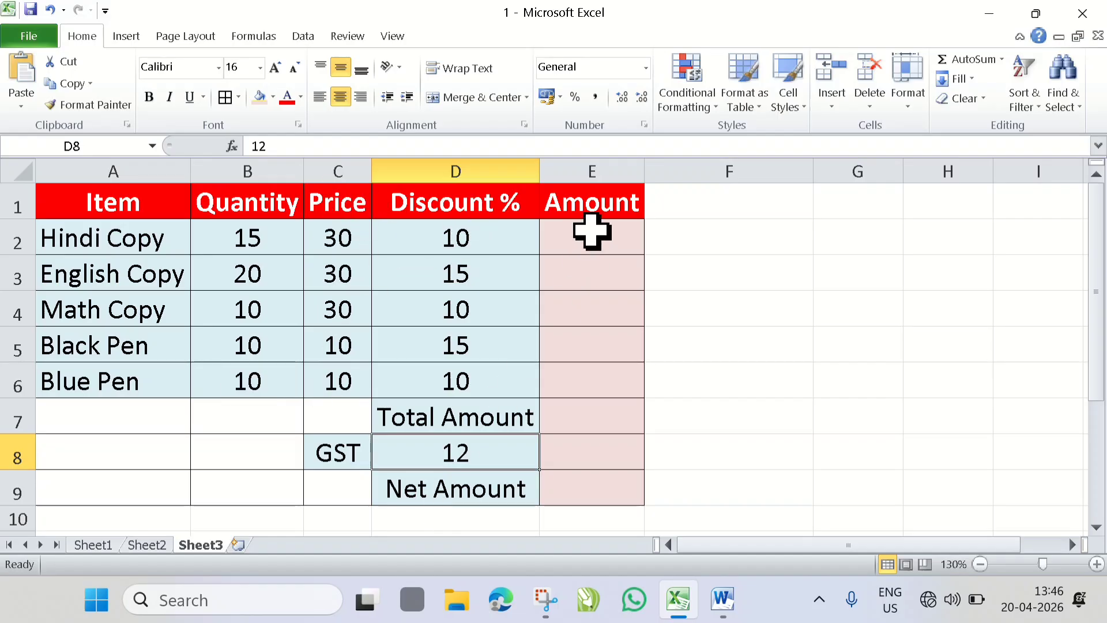
click(589, 228)
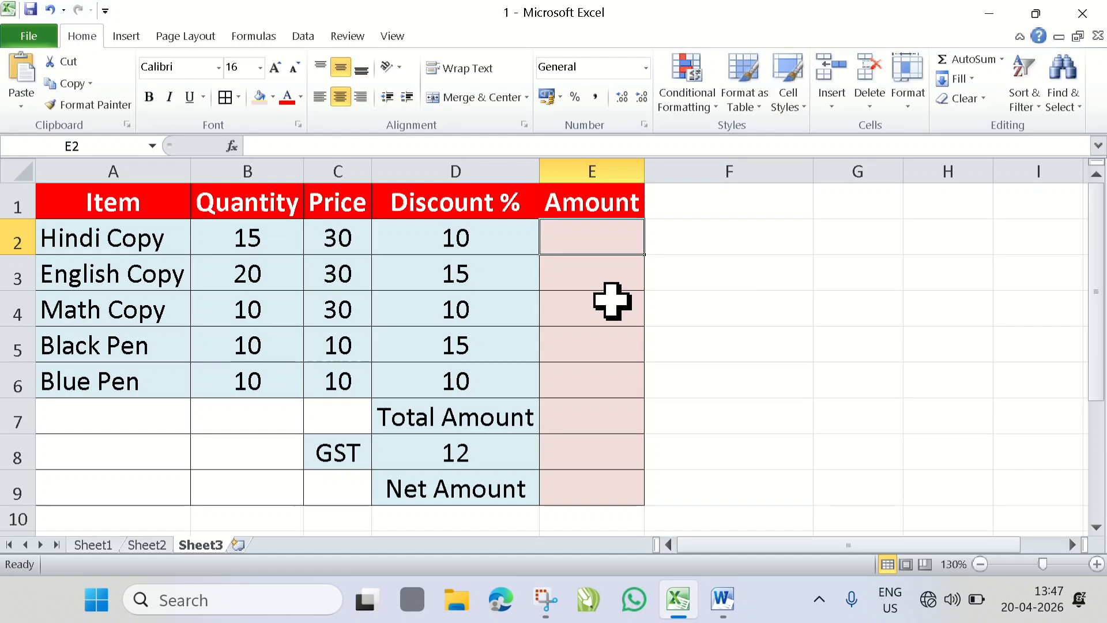
key(alt+Tab)
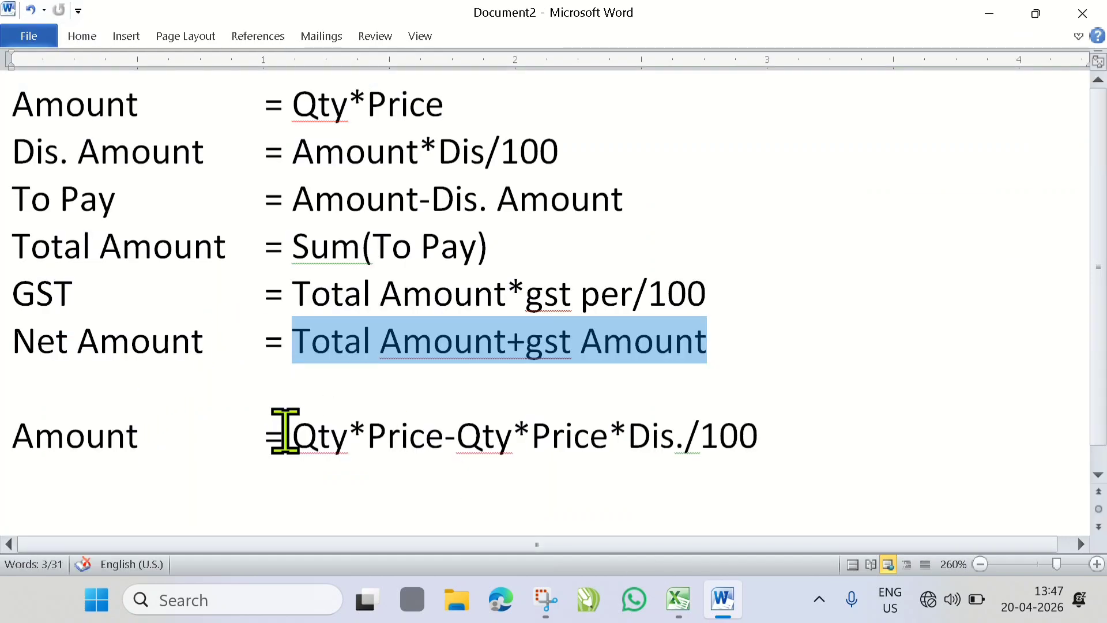
click(292, 429)
drag(292, 430, 677, 436)
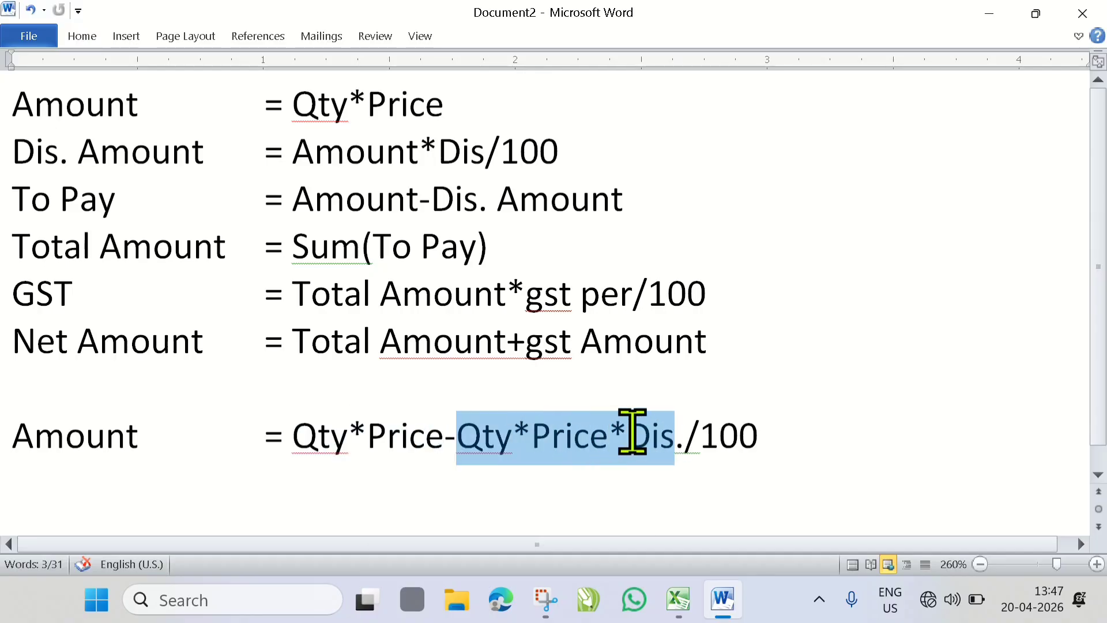
click(666, 433)
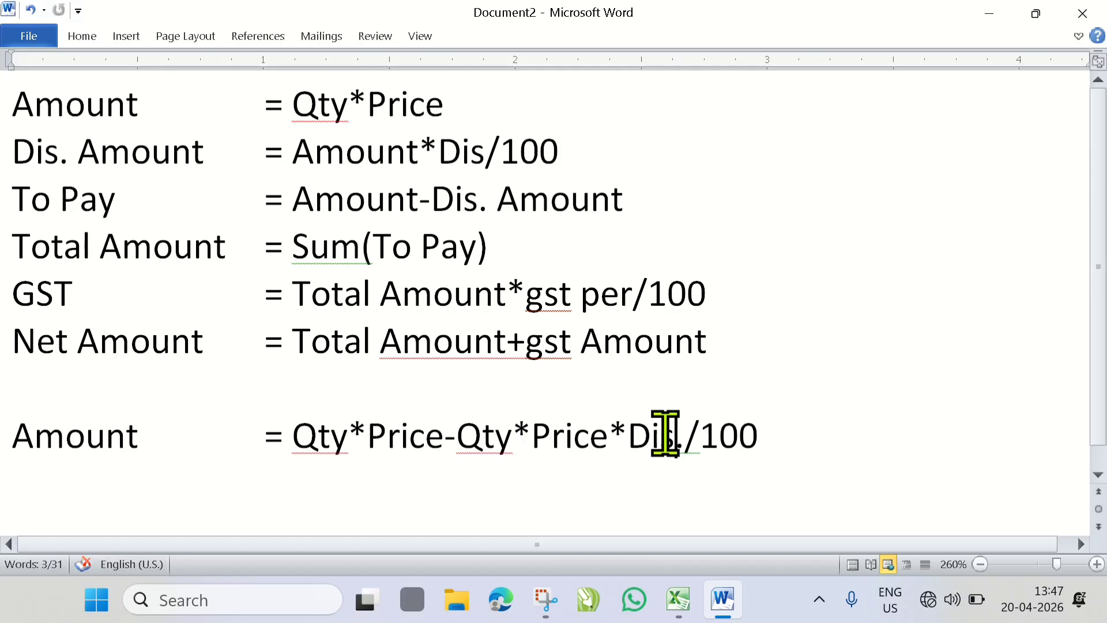
drag(699, 436, 753, 436)
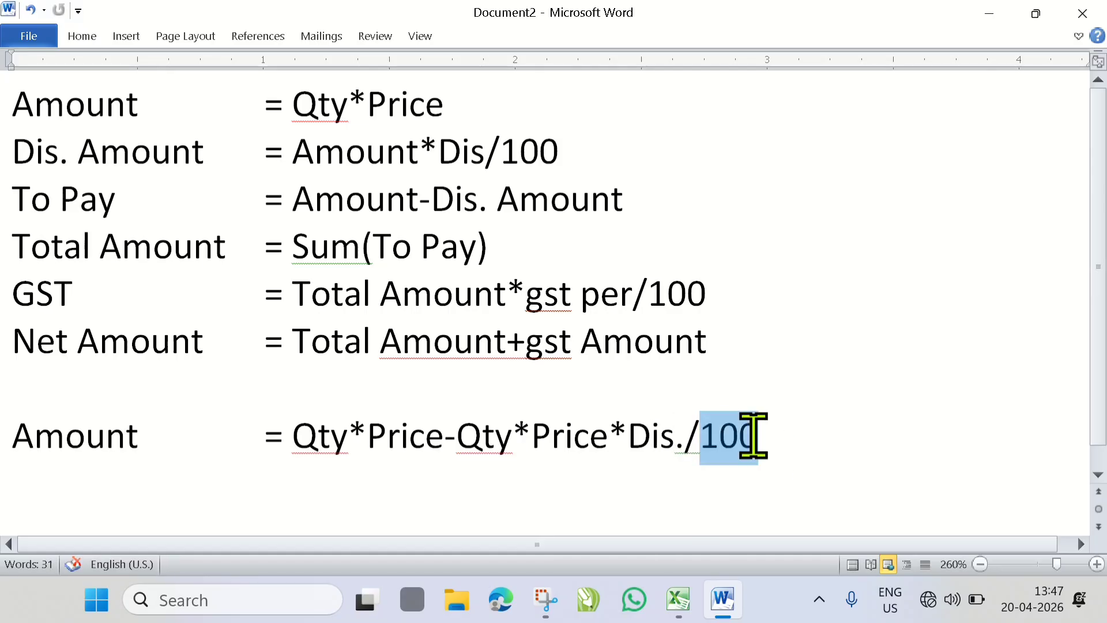
- Switch back to Excel and enter the discounted Amount formula =b2*c2-B2*c2*d2/100 in cell E2 of Sheet3
click(723, 602)
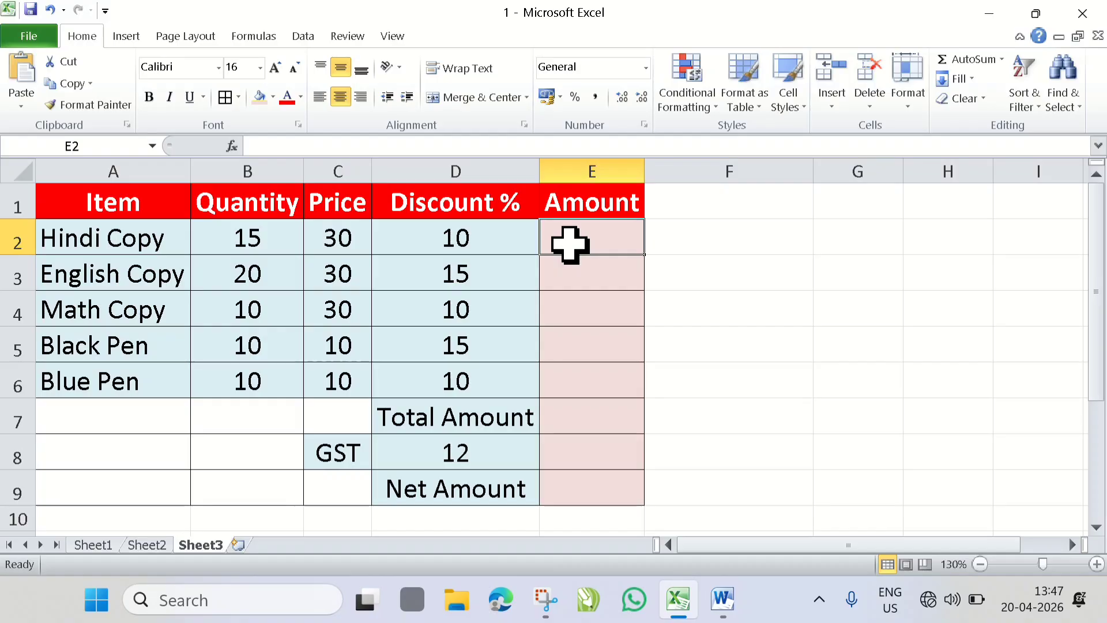
text(=)
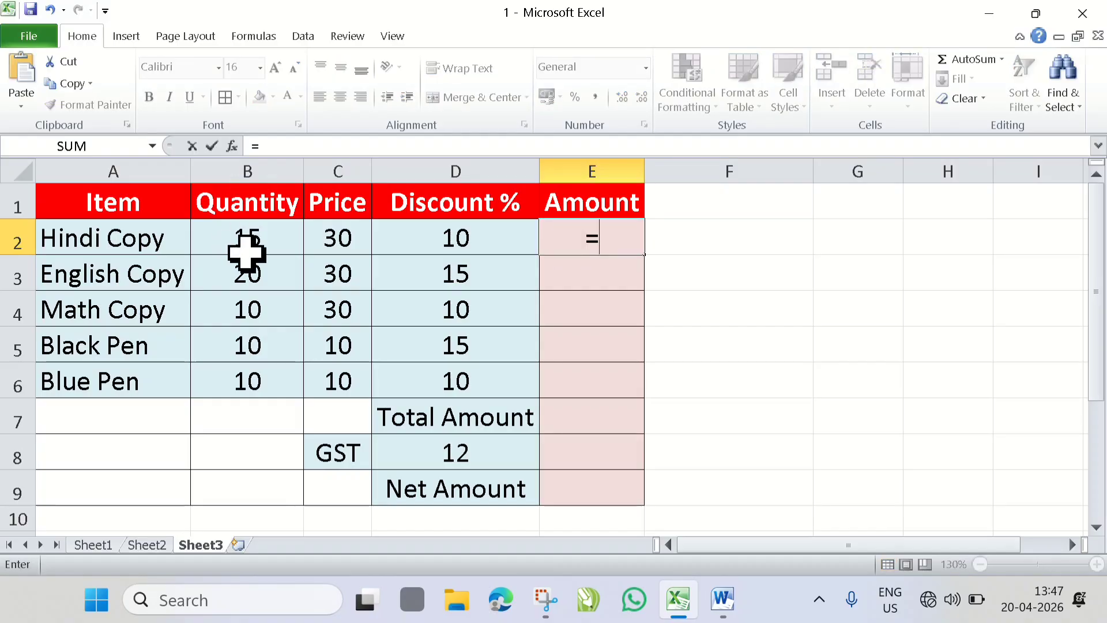
text(b2)
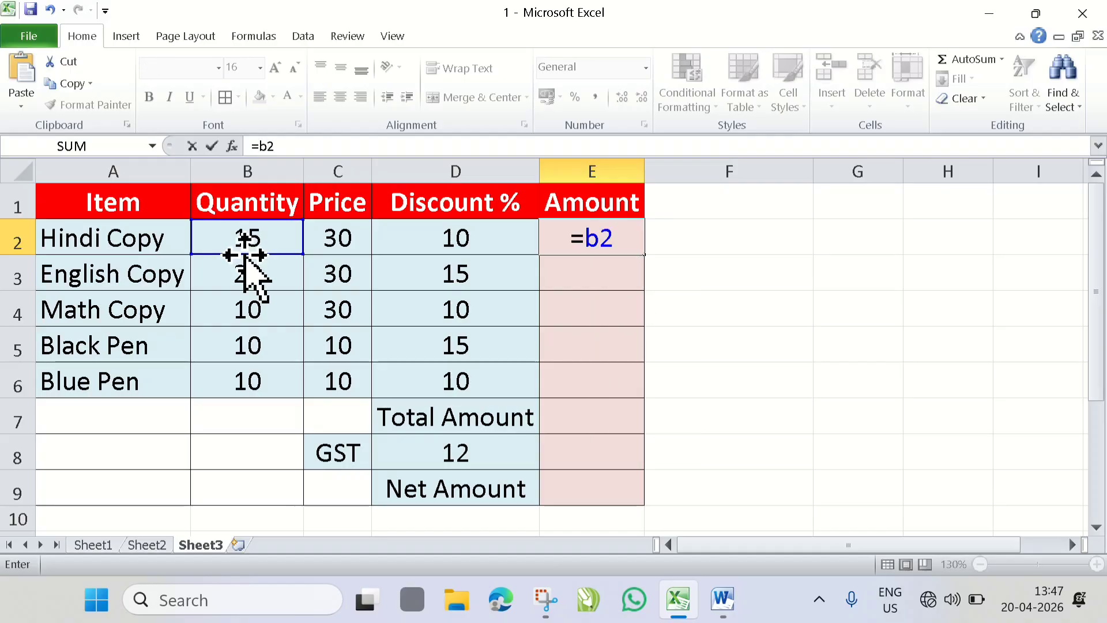
text(*)
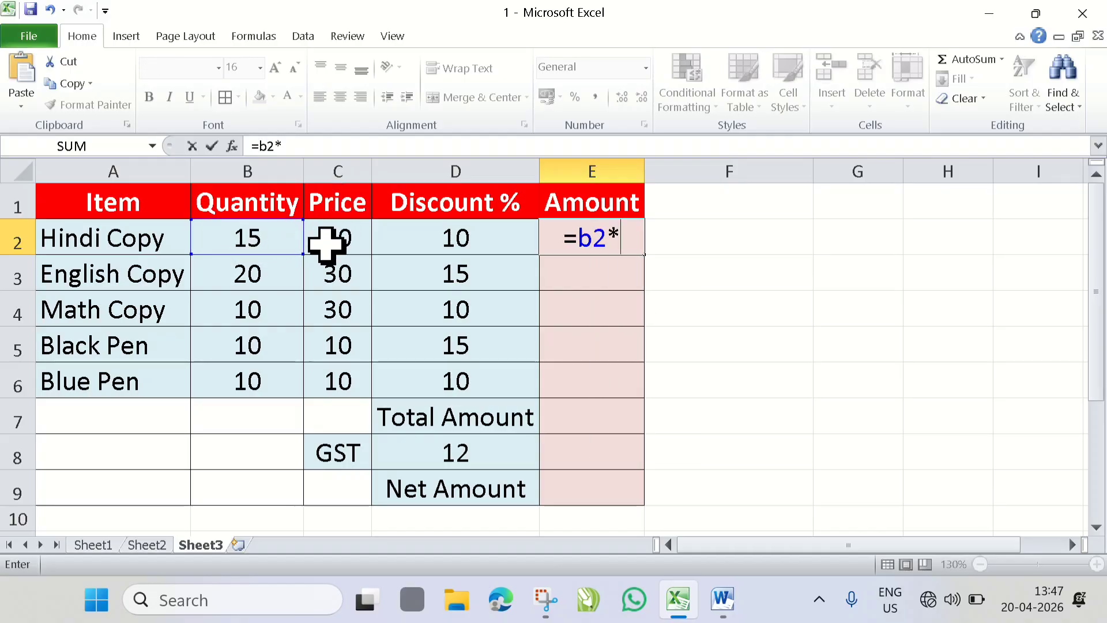
text(c2)
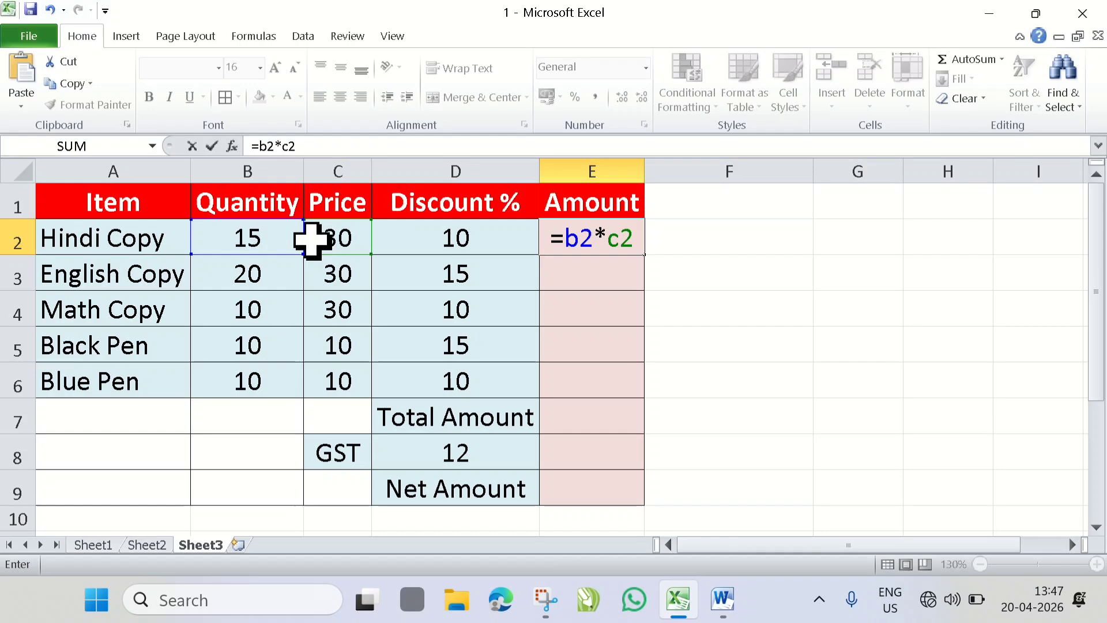
text(-)
click(240, 238)
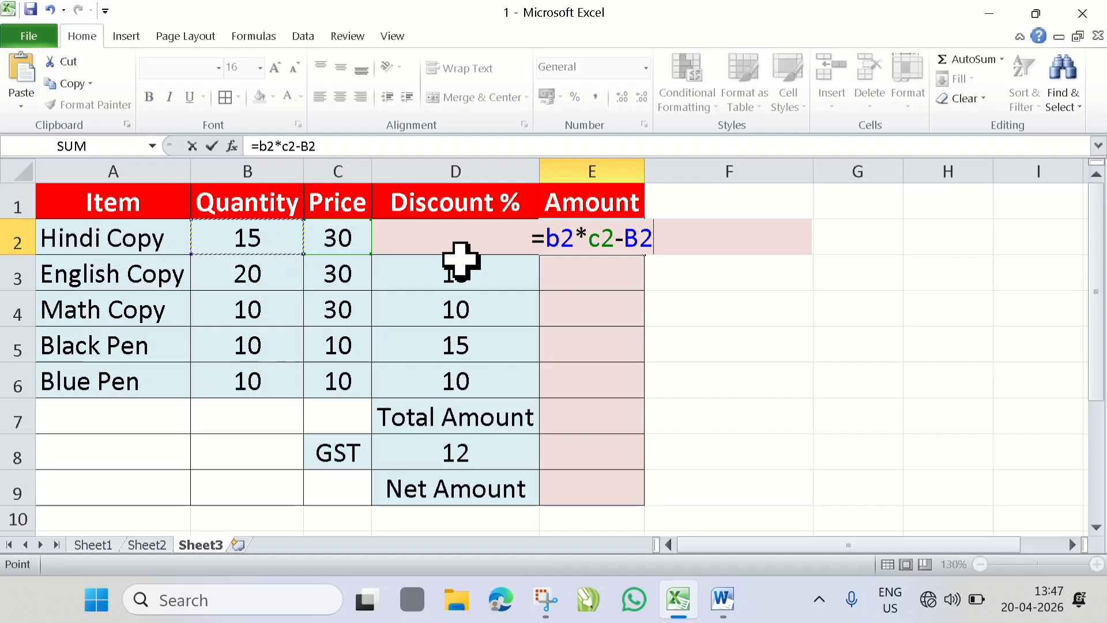
text(*c)
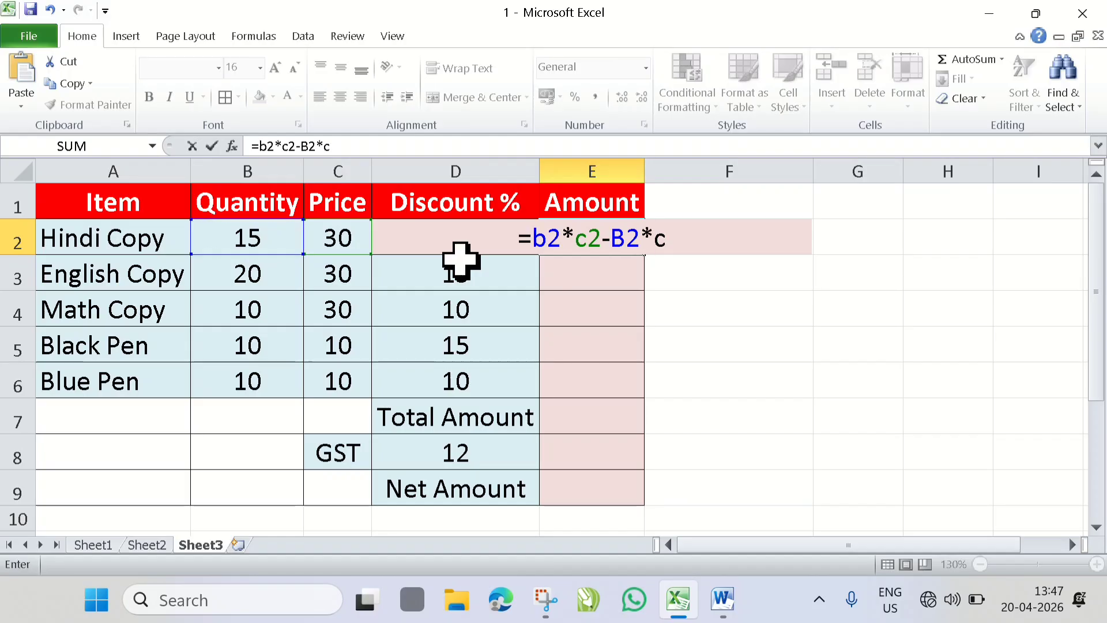
text(2)
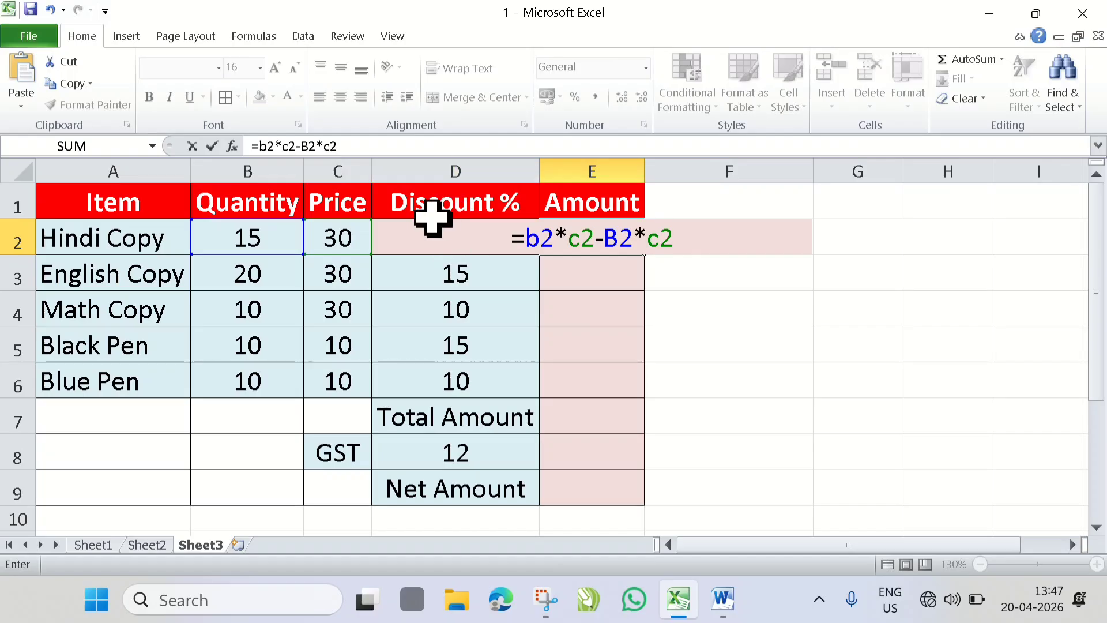
text(*)
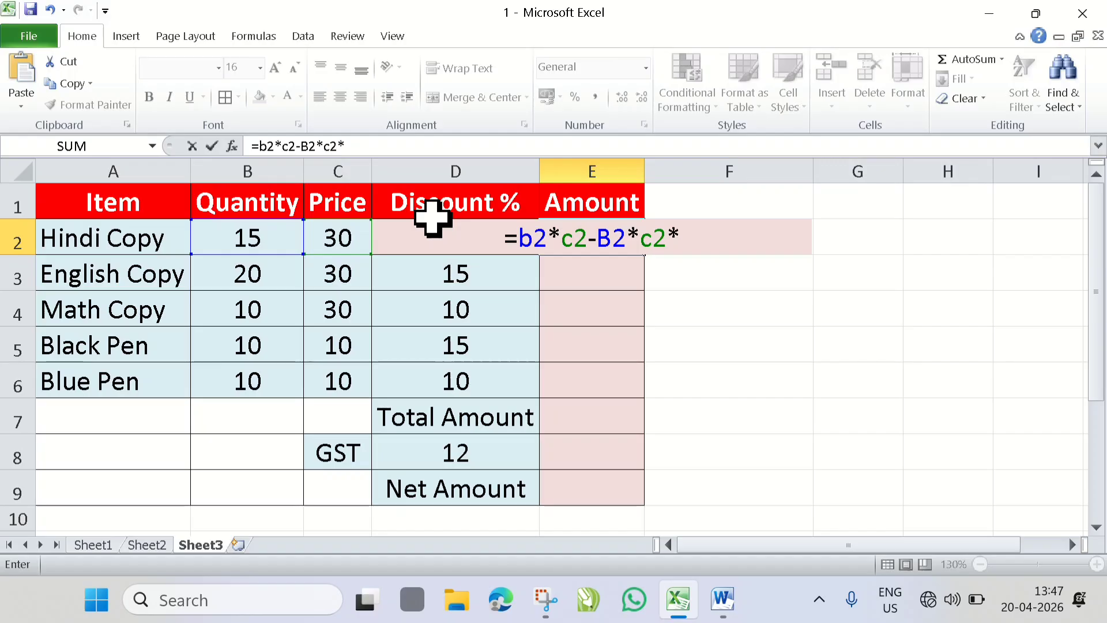
text(d2/)
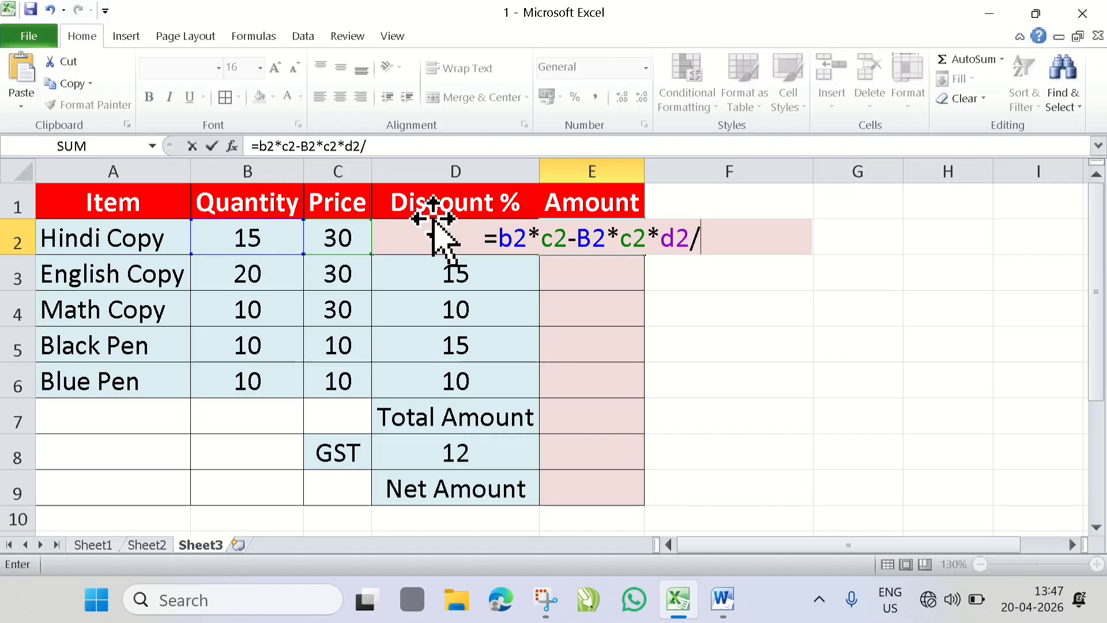
text(100)
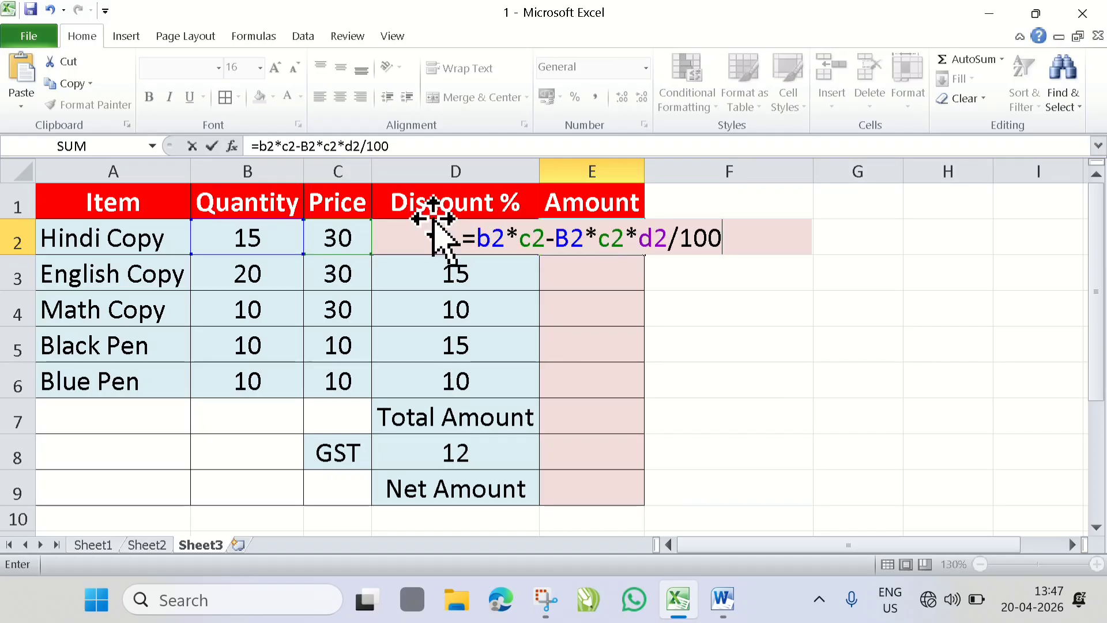
key(Return)
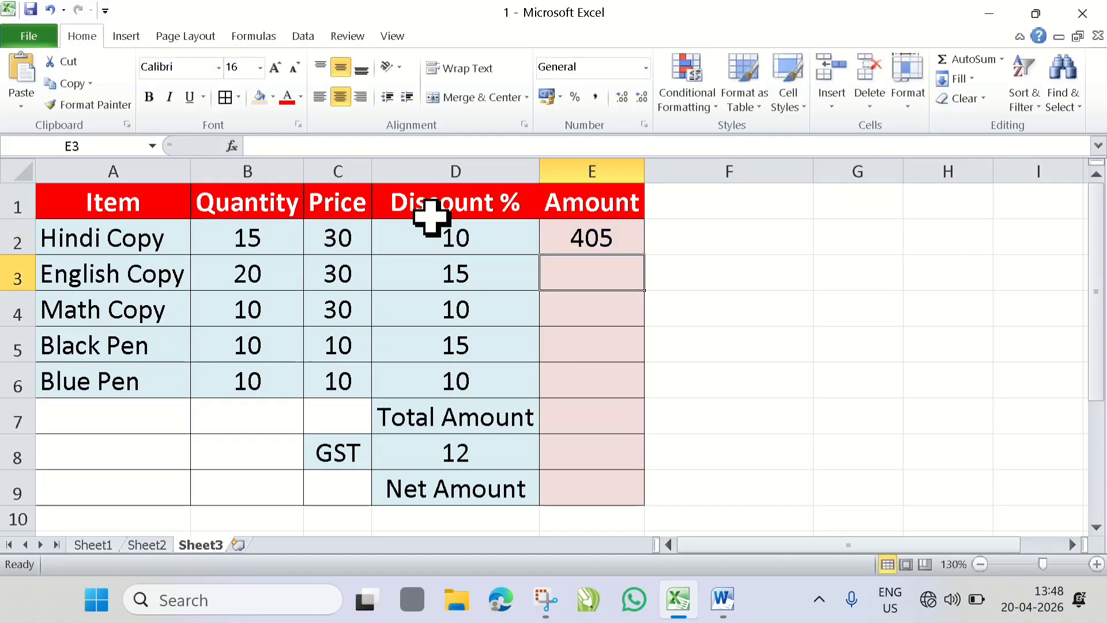
- Fill the Amount formula from cell E2 down through E6 for the remaining items
click(586, 234)
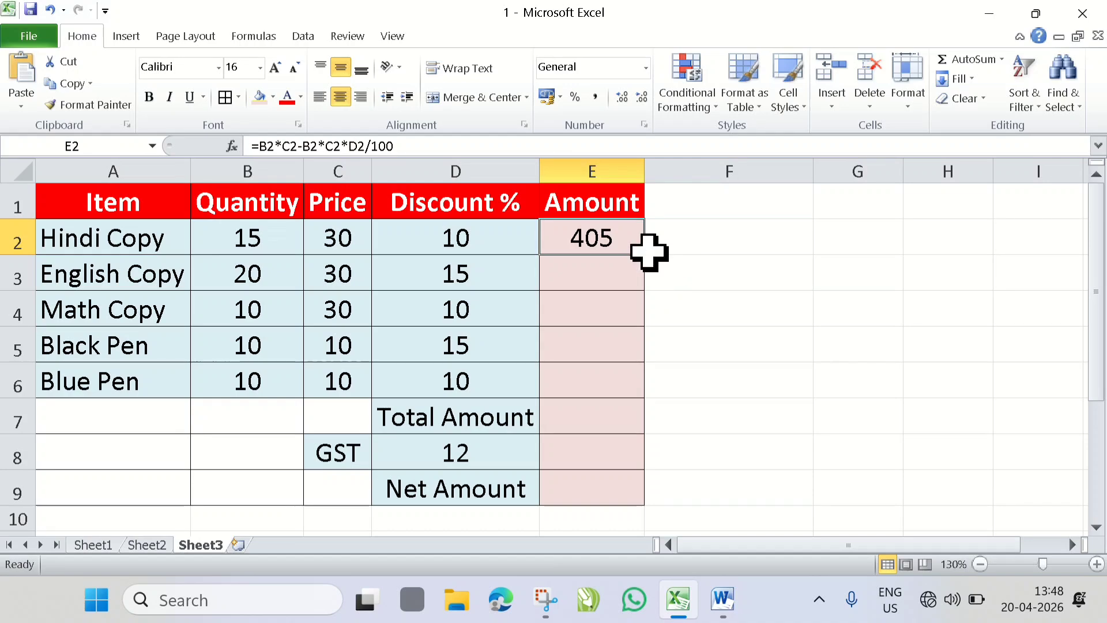
drag(648, 256, 652, 411)
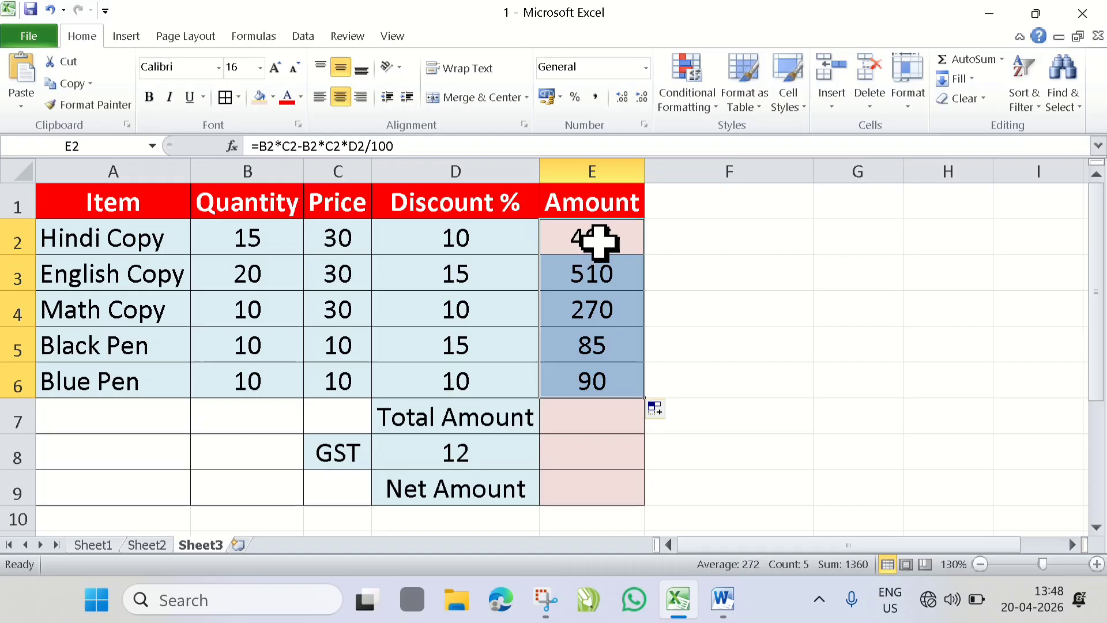
click(598, 390)
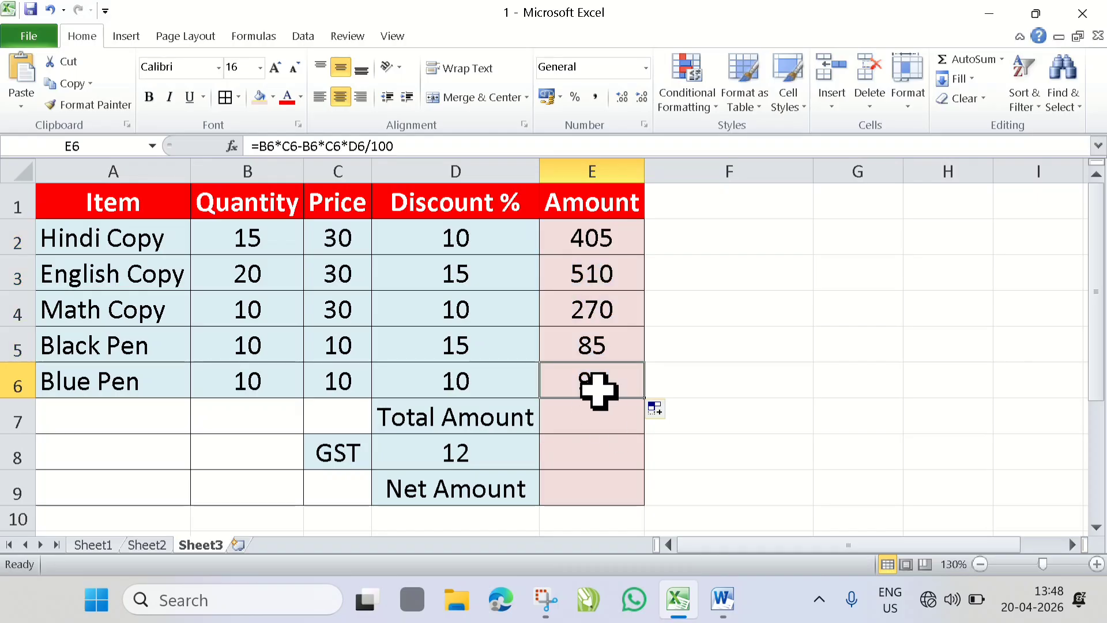
- Enter the Total Amount formula =sum(E2:E6) in cell E7
click(599, 427)
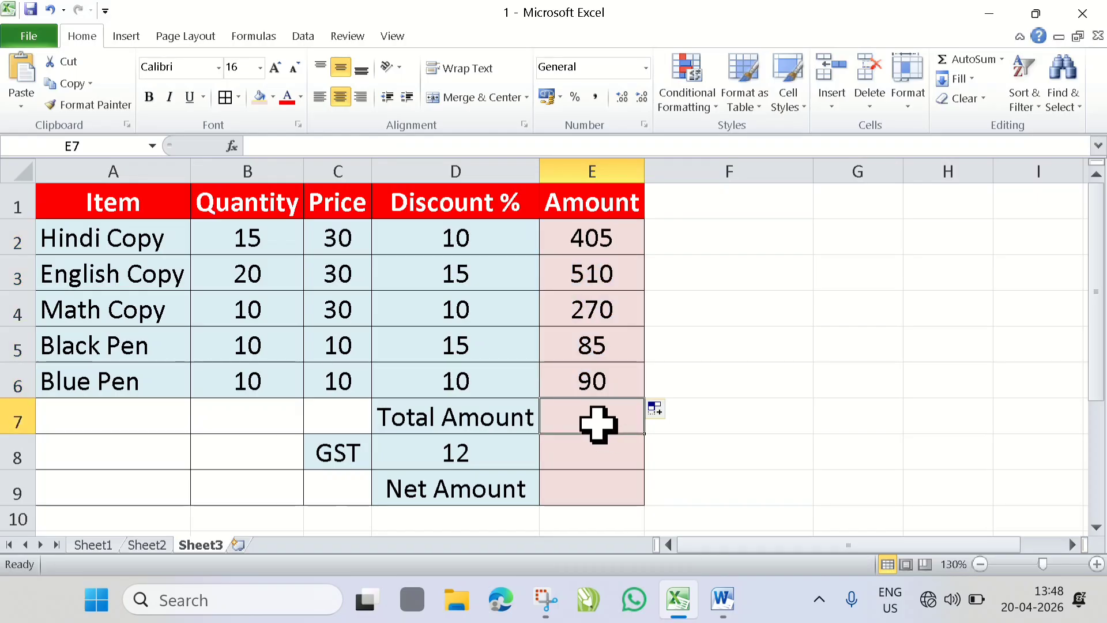
text(=)
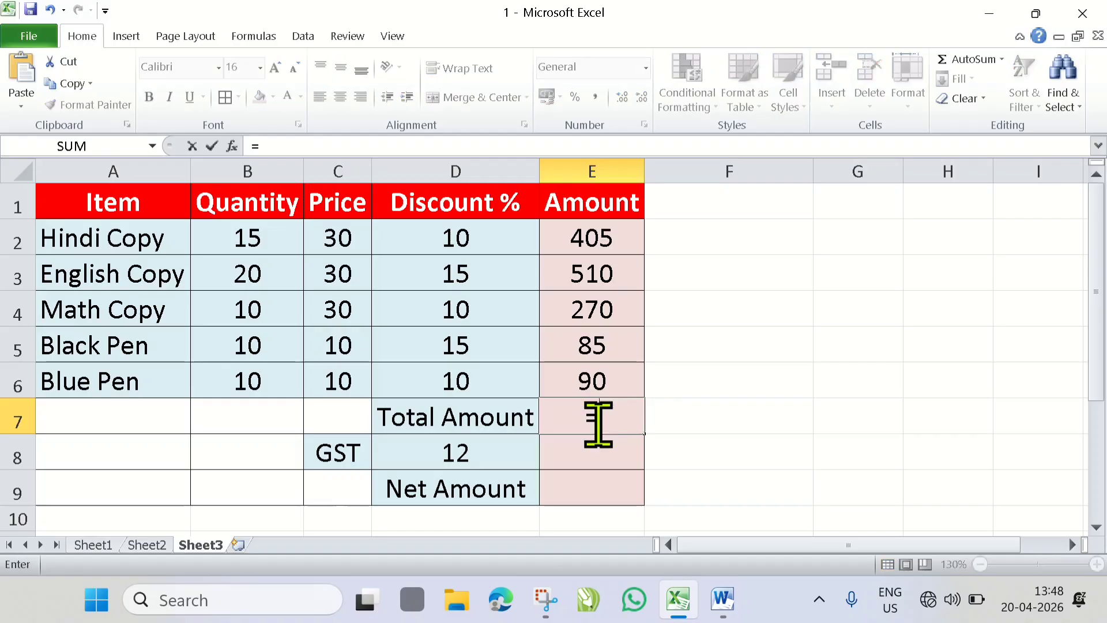
text(sm)
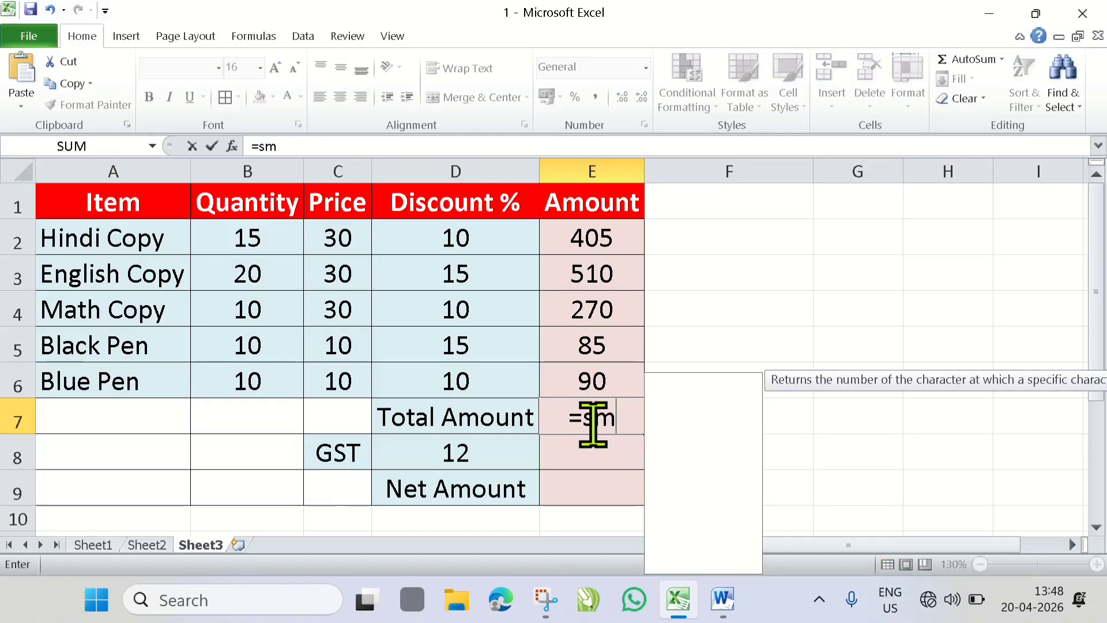
text(()
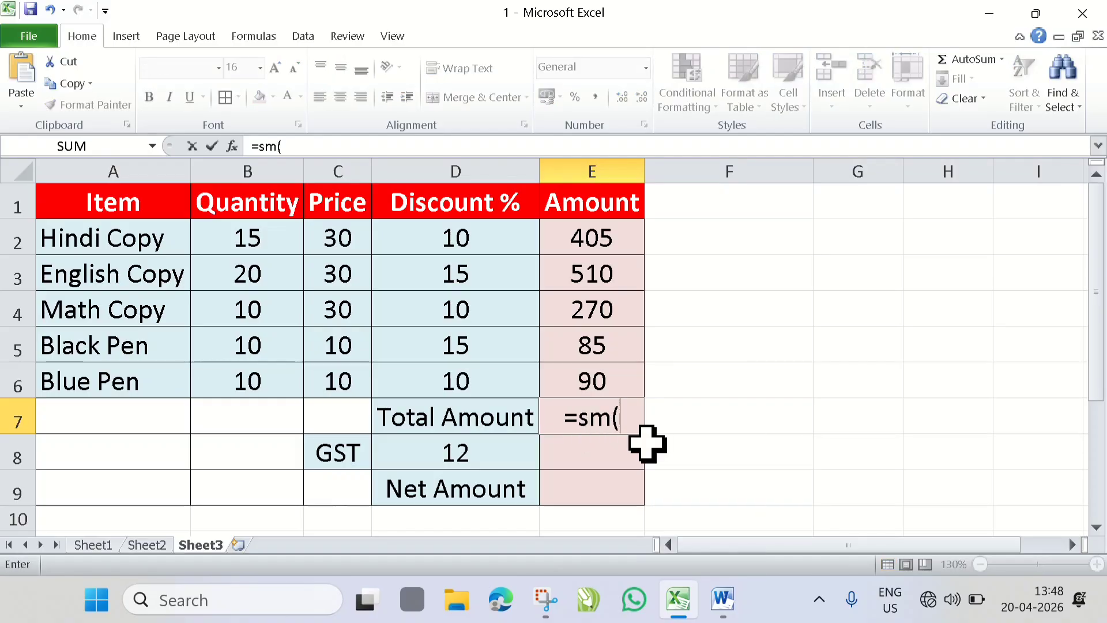
key(BackSpace)
key(BackSpace)
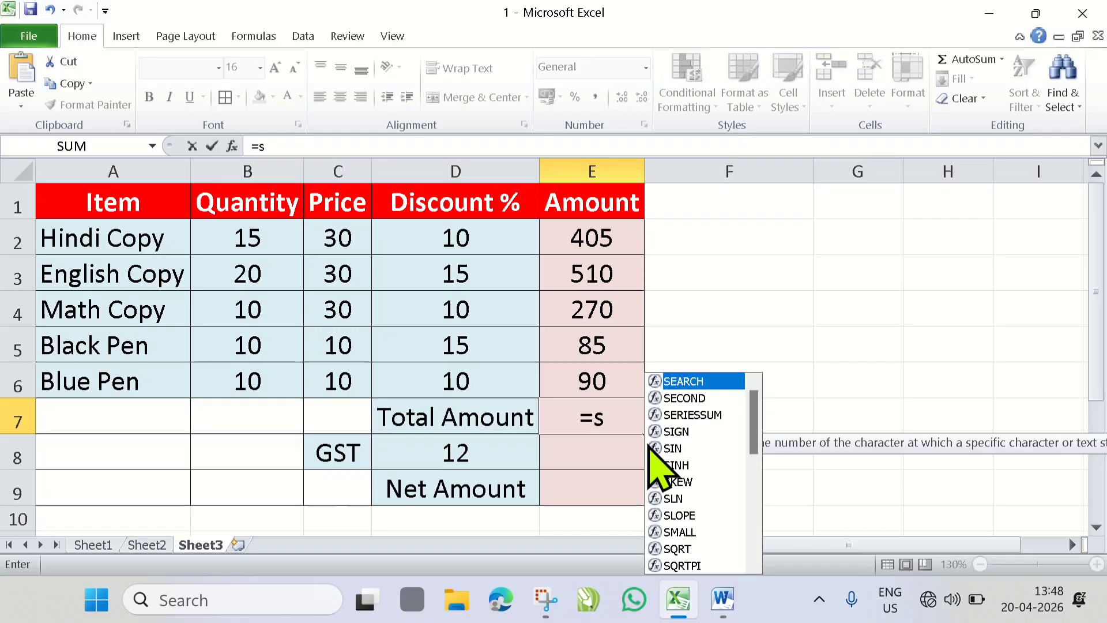
text(um)
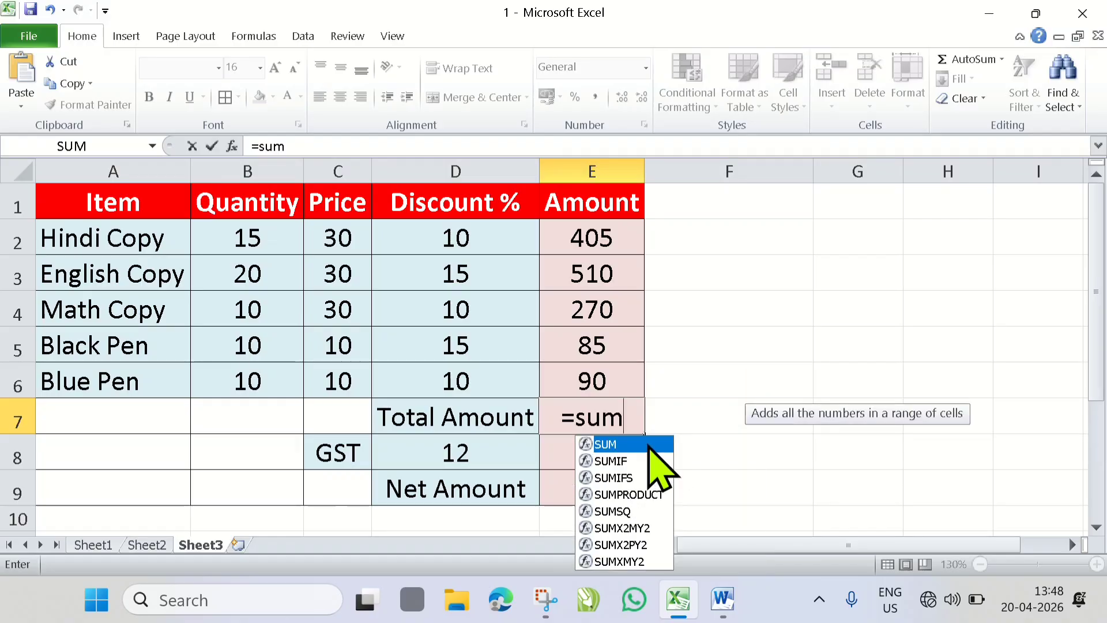
text())
key(BackSpace)
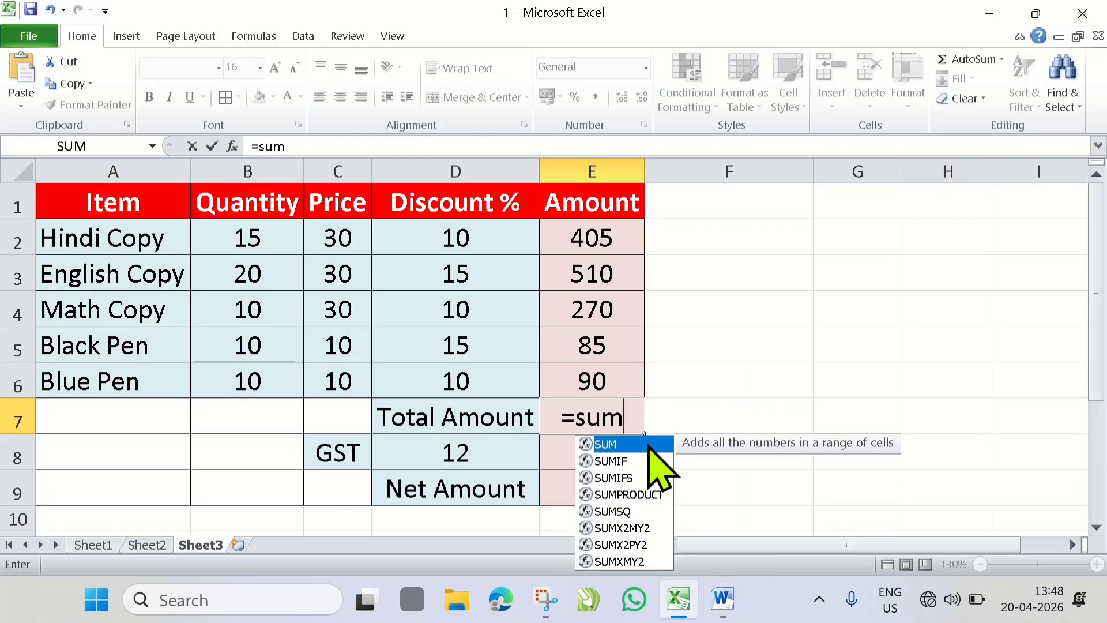
text(()
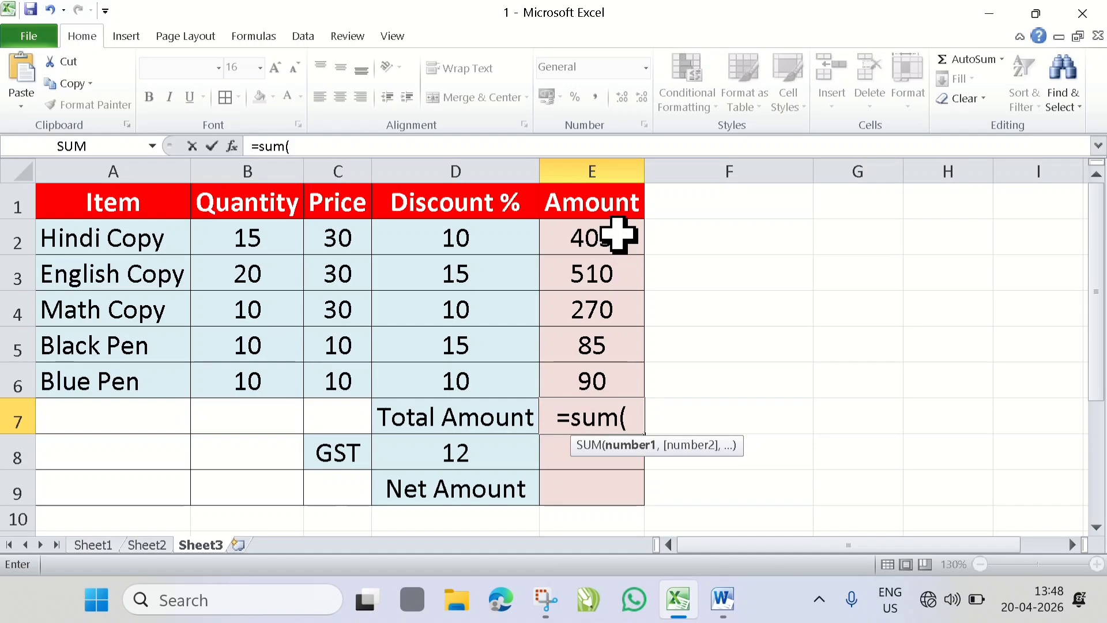
drag(615, 235, 613, 372)
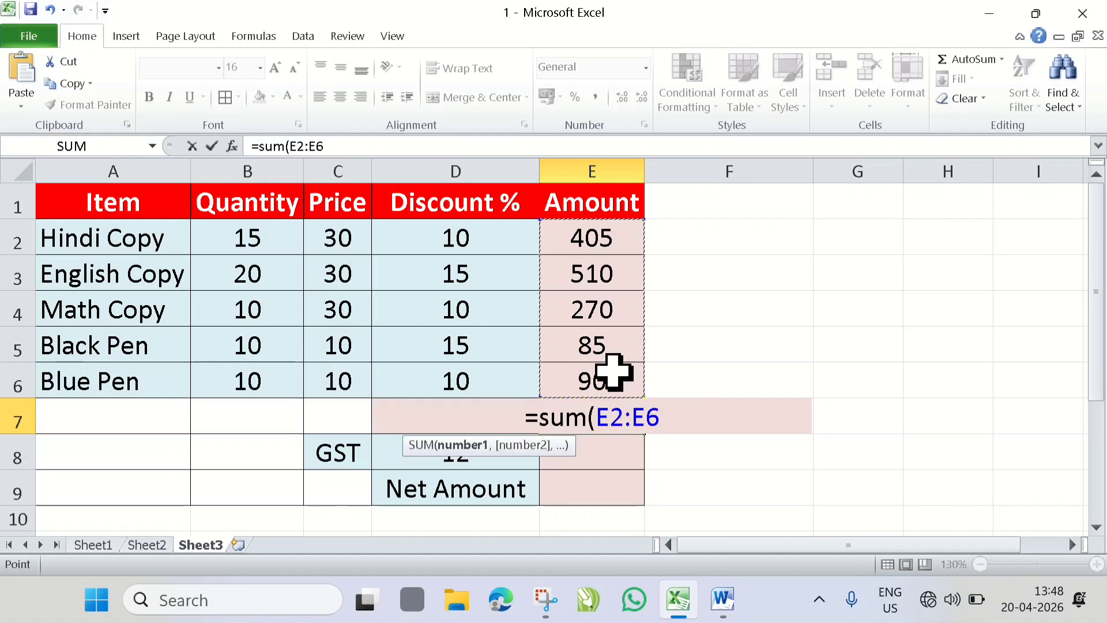
text())
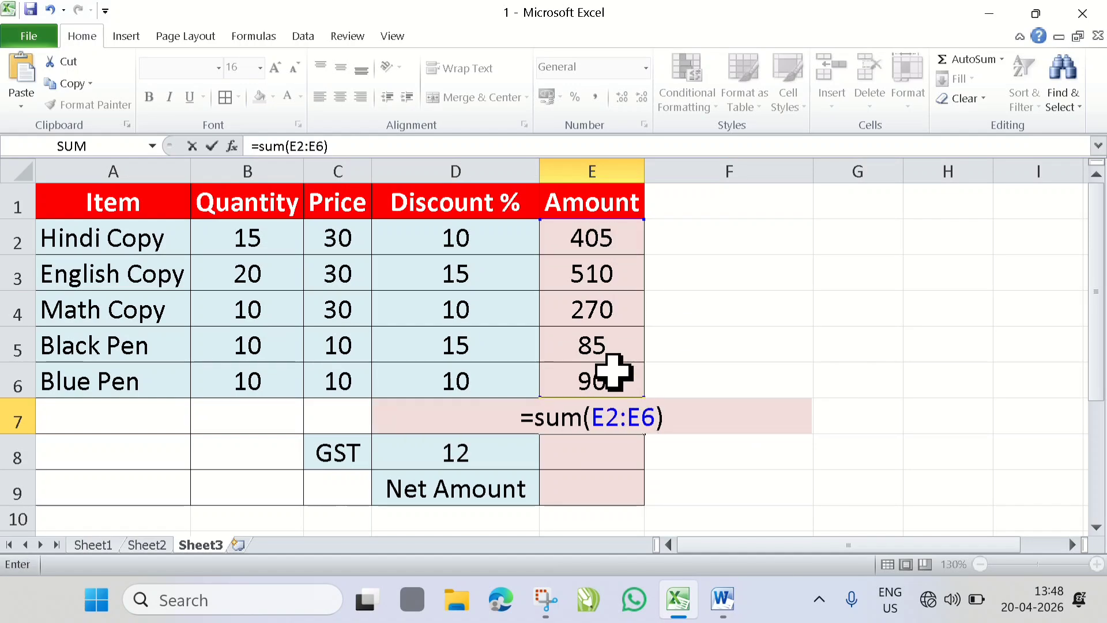
key(Return)
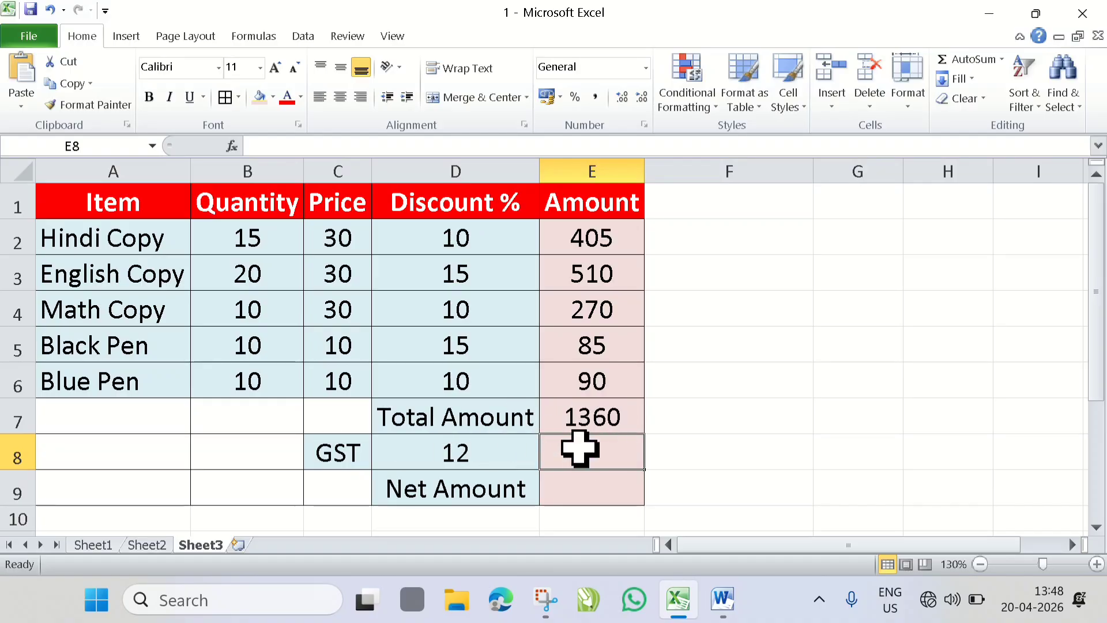
- Enter the GST formula =e7*d8/100 in cell E8 and format the cell as centred 16-point text like the other amounts
double_click(581, 449)
text(=)
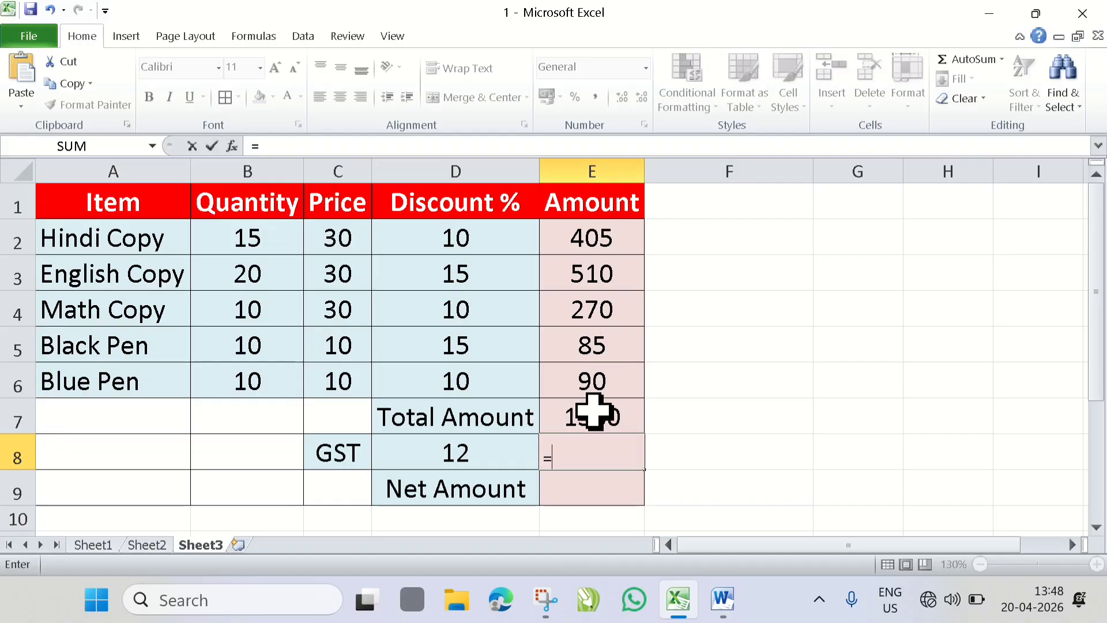
text(7*)
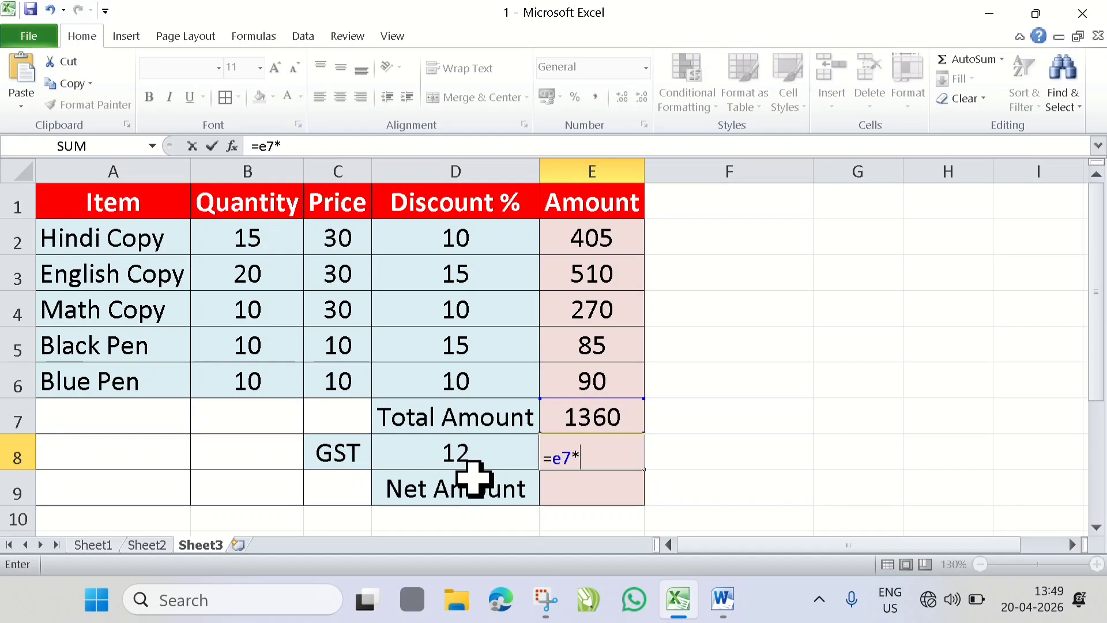
text(d8)
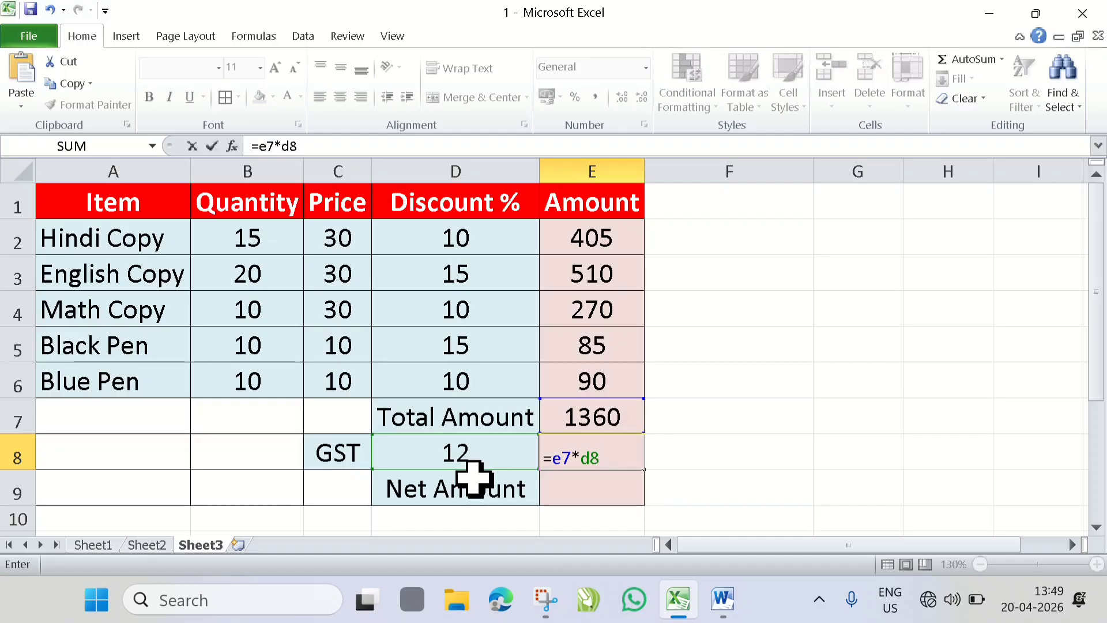
text(/100)
key(Return)
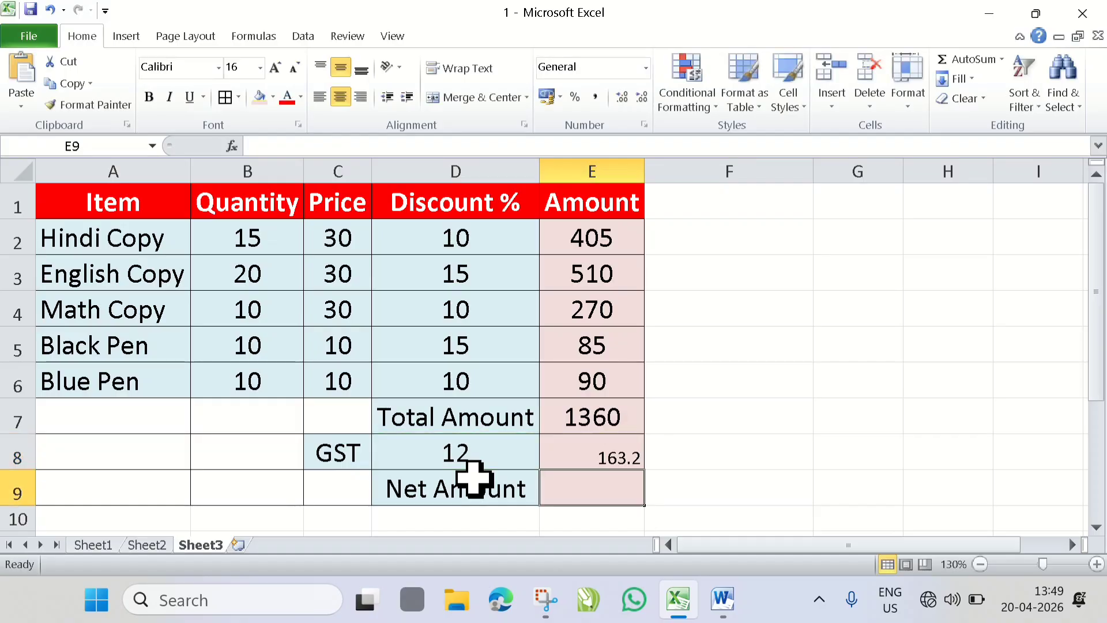
click(603, 459)
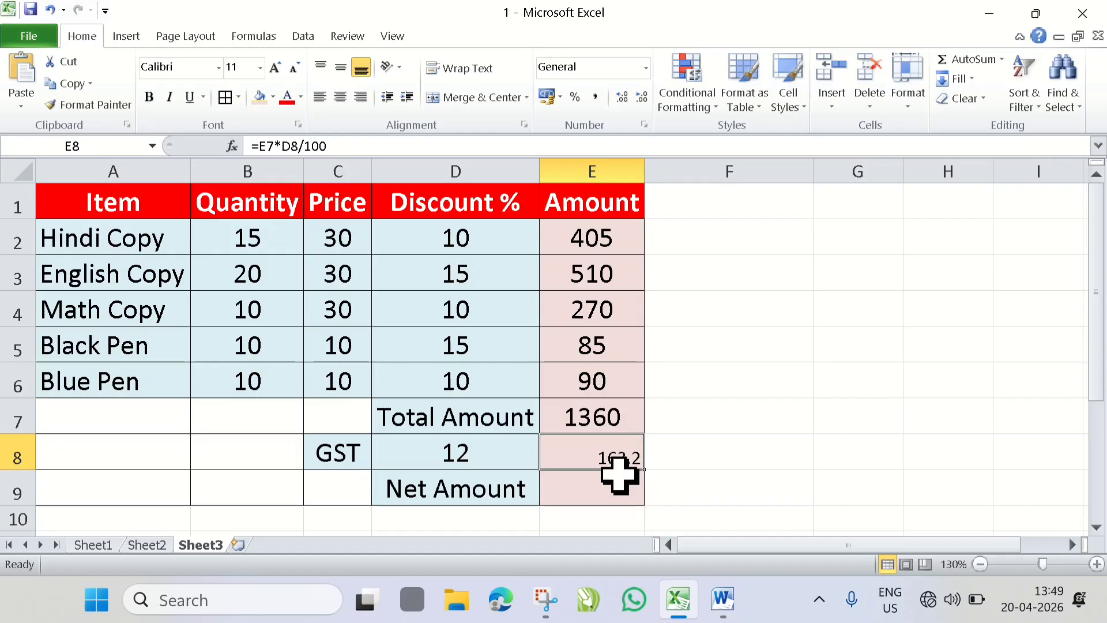
click(655, 457)
- Enter the Net Amount formula =e7+E8 in cell E9 to add the GST to the total amount
click(573, 494)
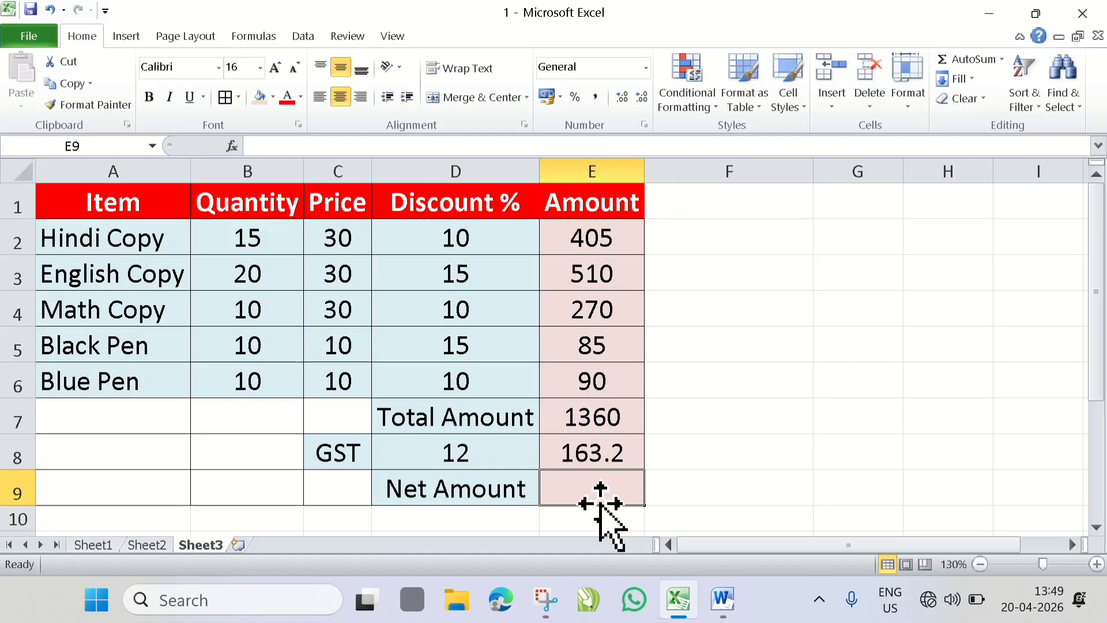
text(=)
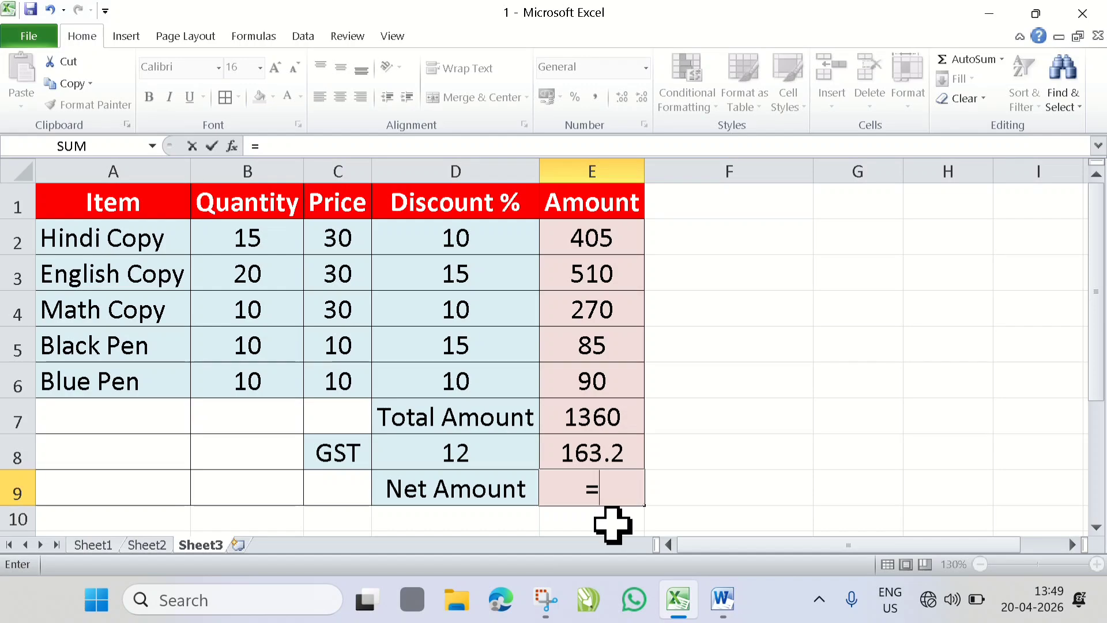
text(e7)
mouse_move(708, 592)
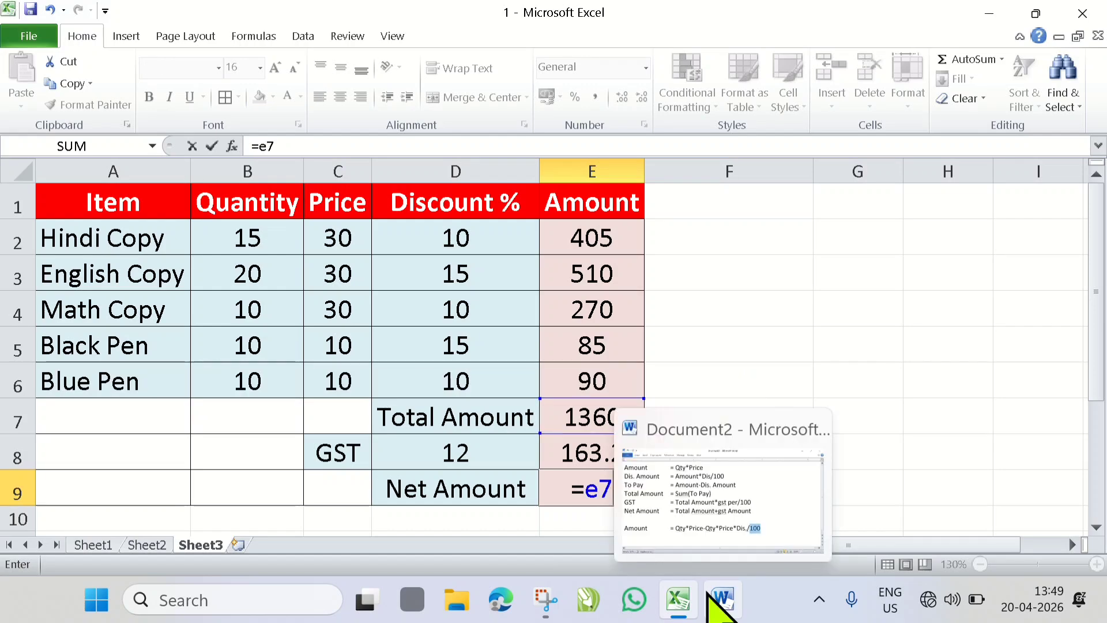
text(+)
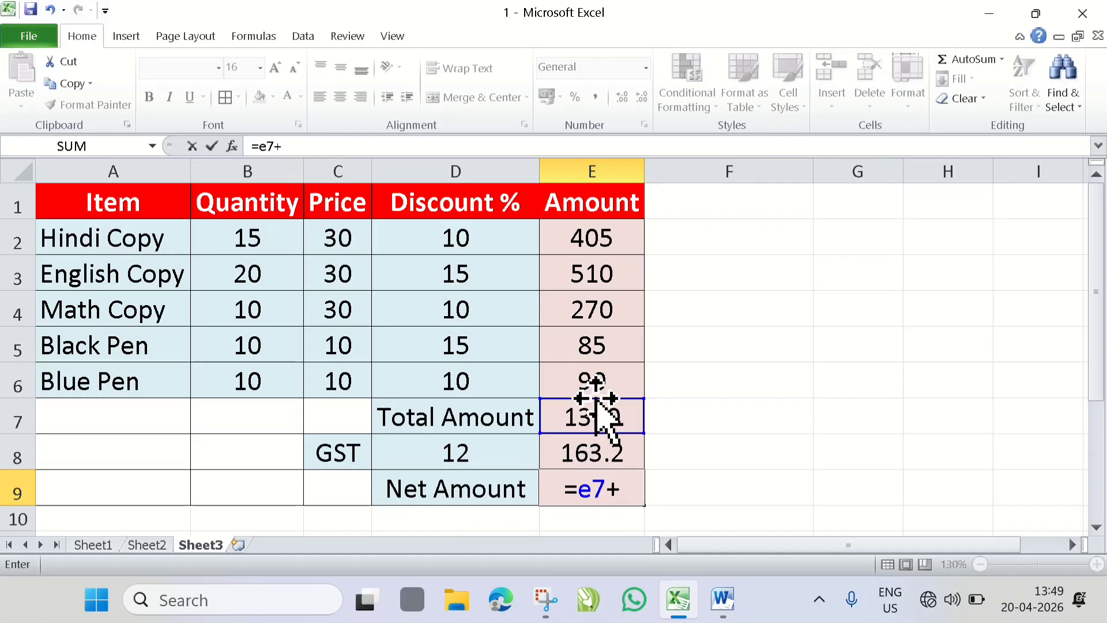
click(596, 456)
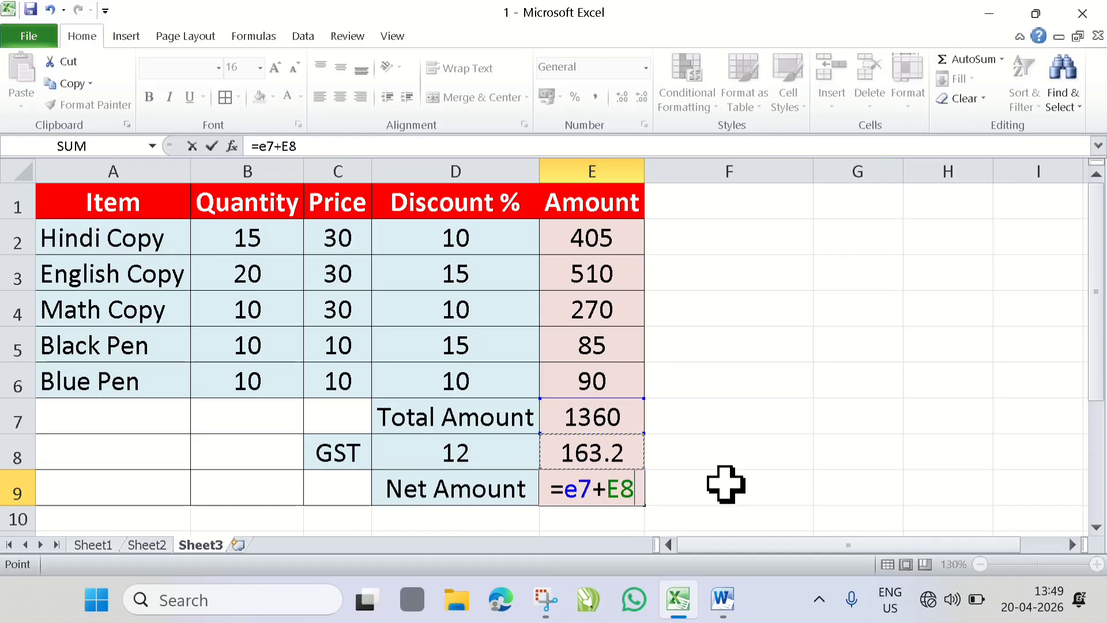
key(Return)
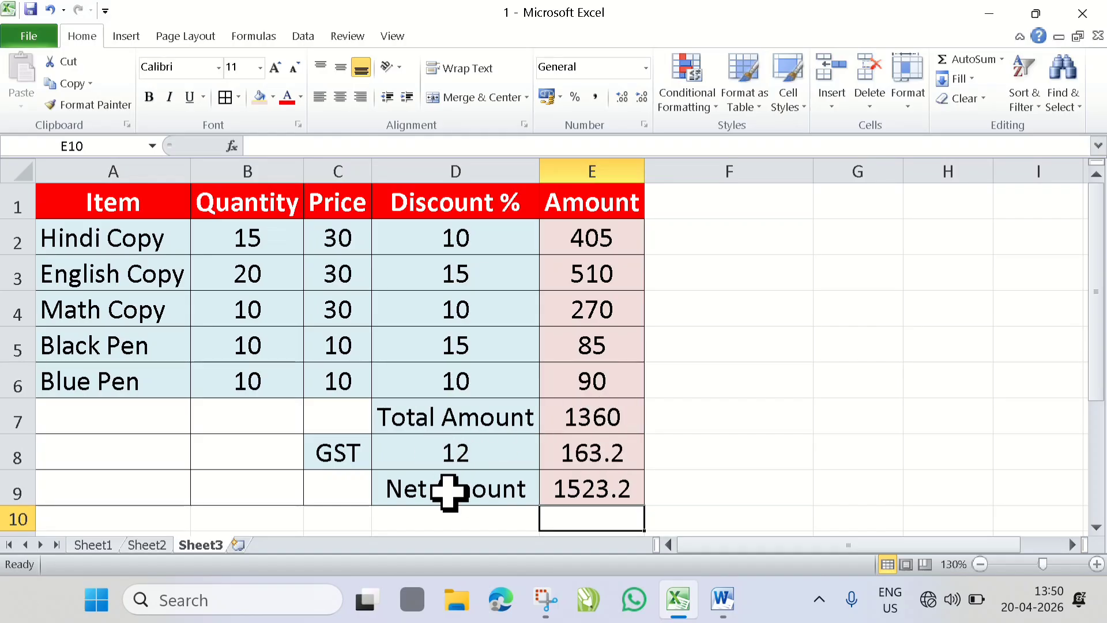
- Compare the item amounts, total, GST and net amount on Sheet2 with those on Sheet3
click(147, 545)
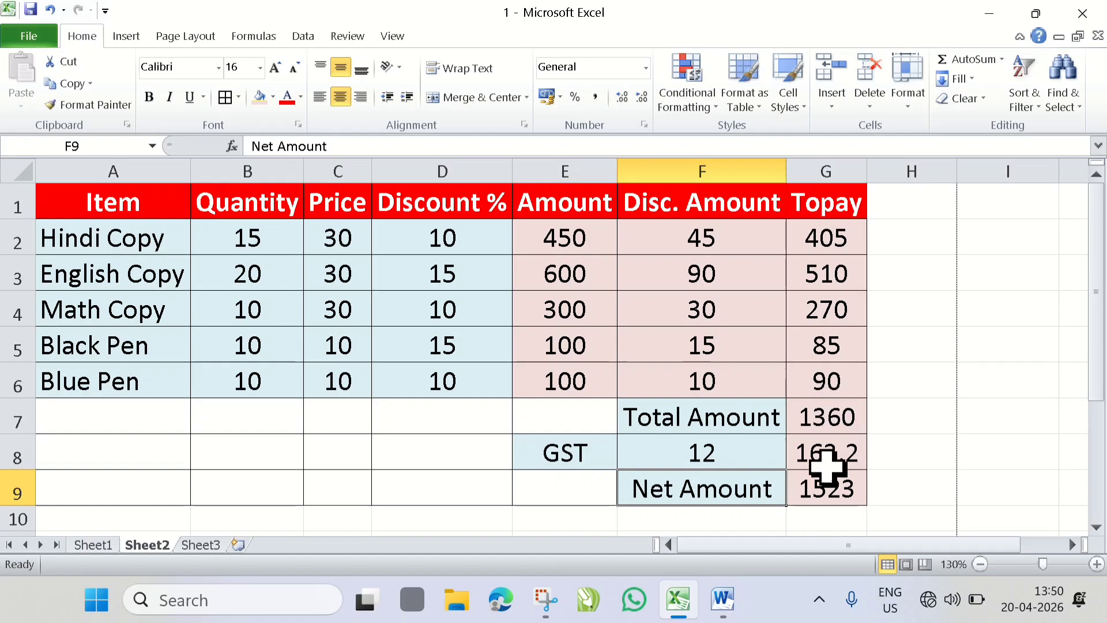
click(202, 545)
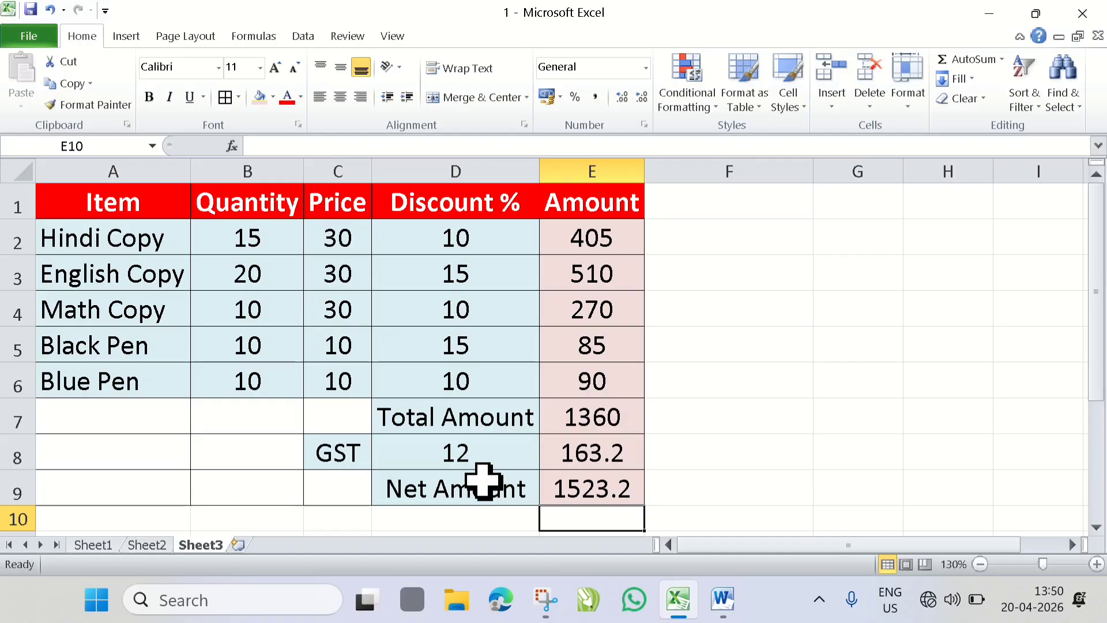
click(148, 544)
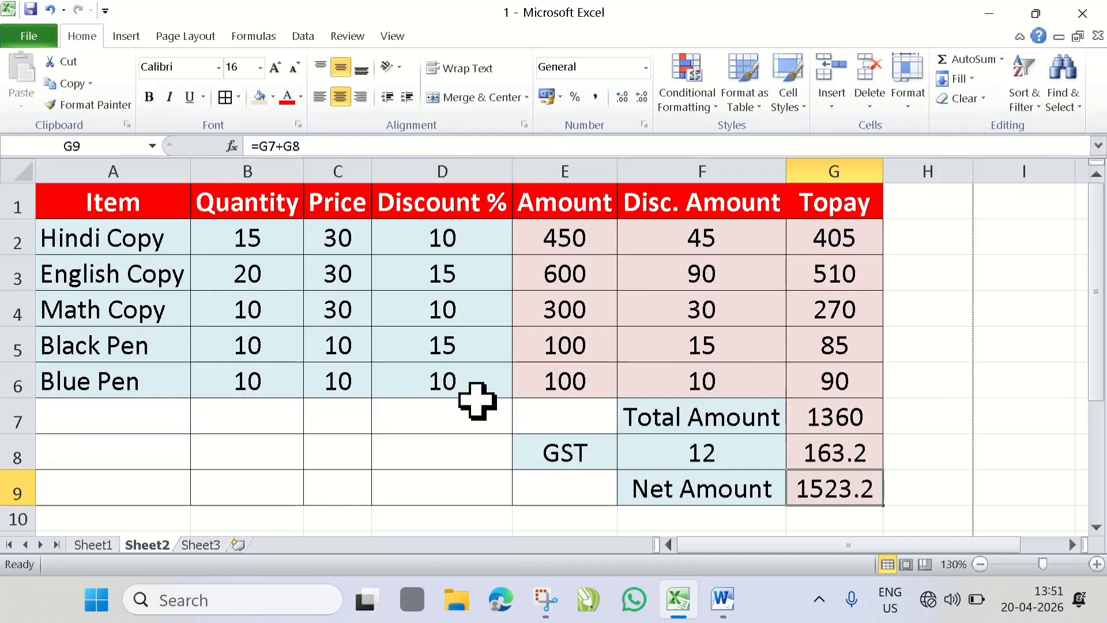
click(200, 545)
click(147, 544)
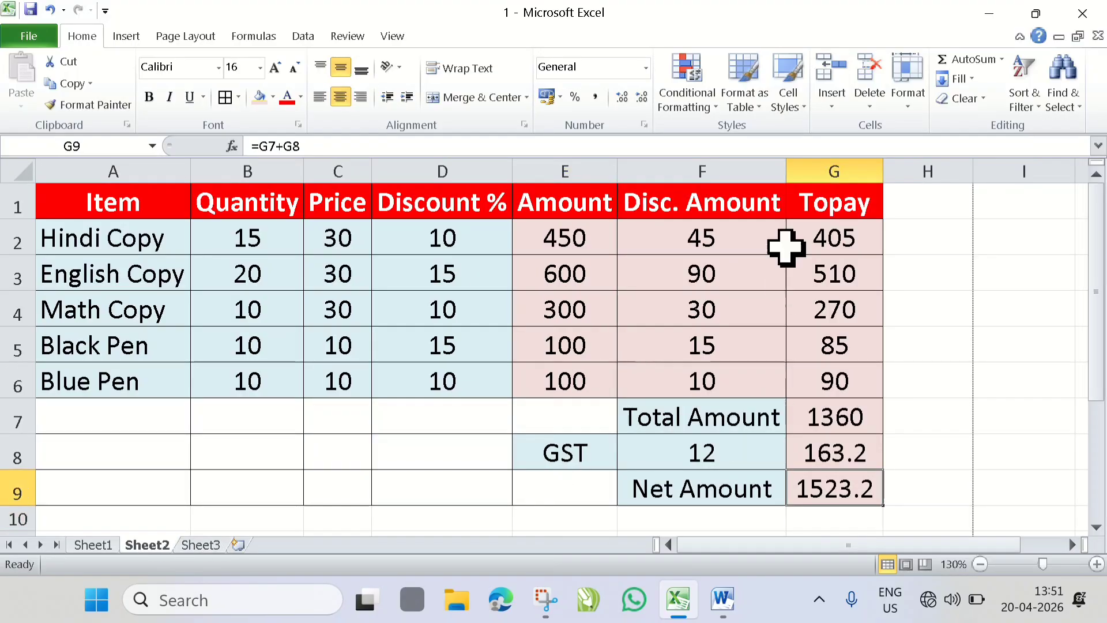